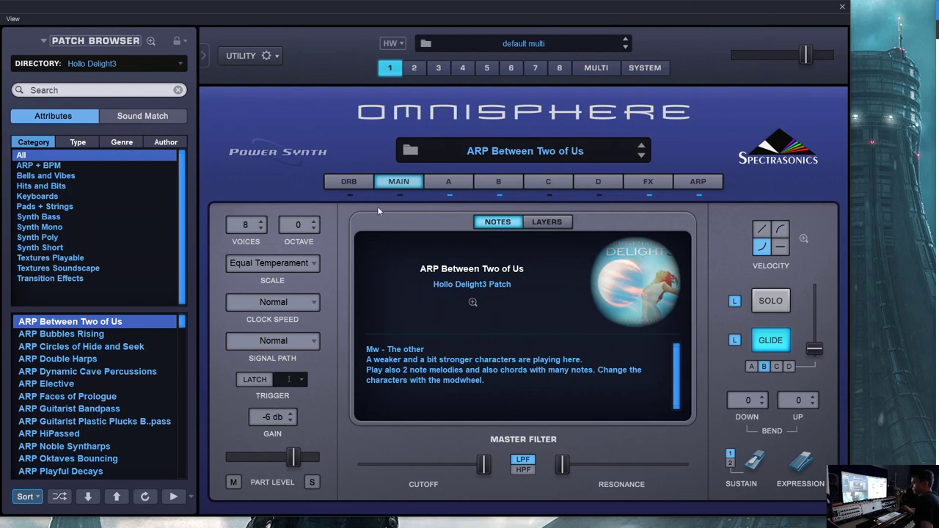
Look through the Orb and layer A to D pages of ARP Between Two of Us, and return to its main page
left_click(341, 184)
left_click(449, 184)
left_click(506, 184)
left_click(548, 183)
left_click(595, 183)
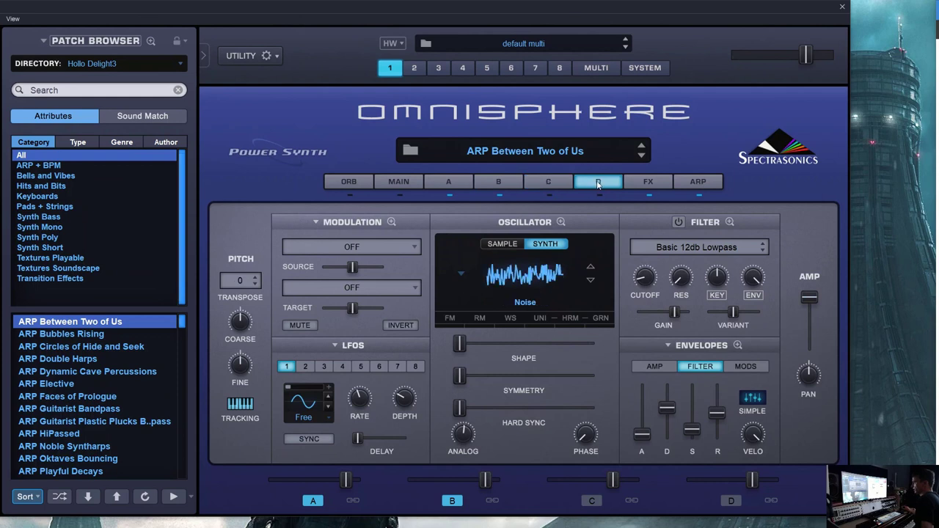
left_click(547, 188)
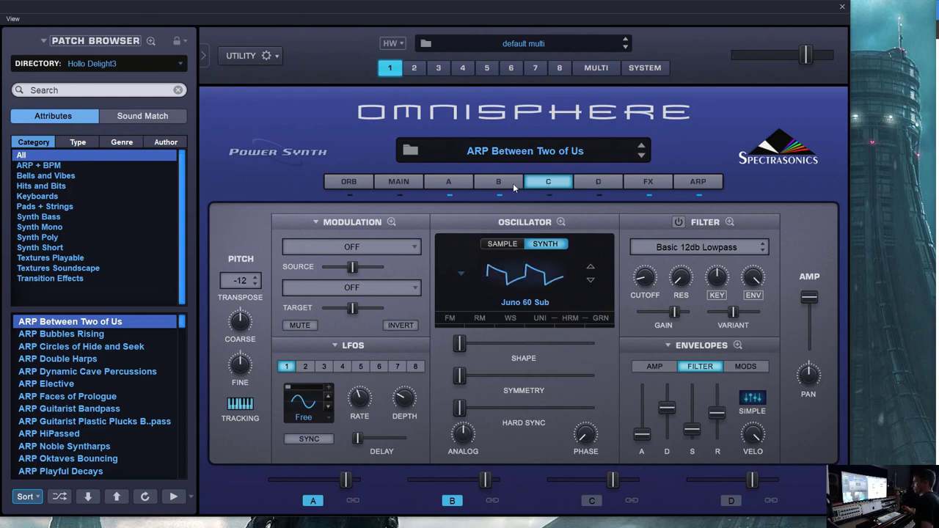
left_click(514, 188)
left_click(448, 184)
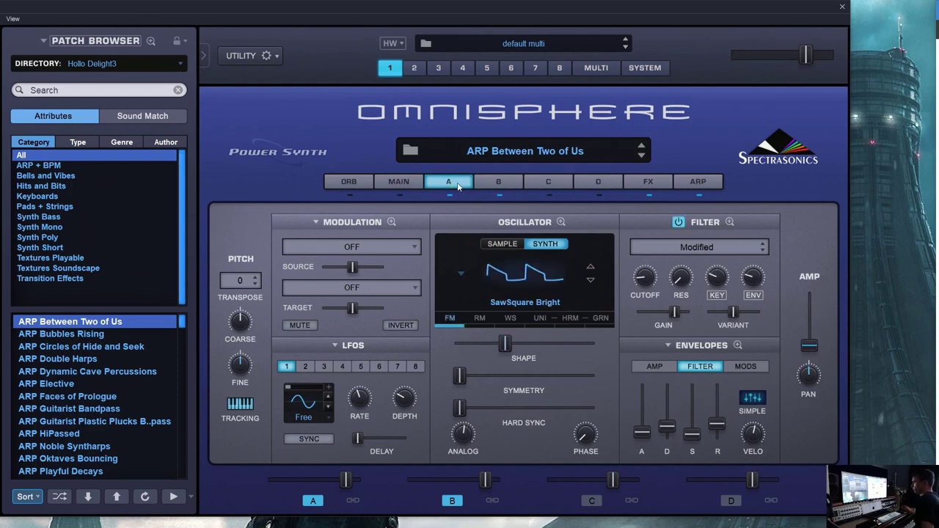
left_click(400, 184)
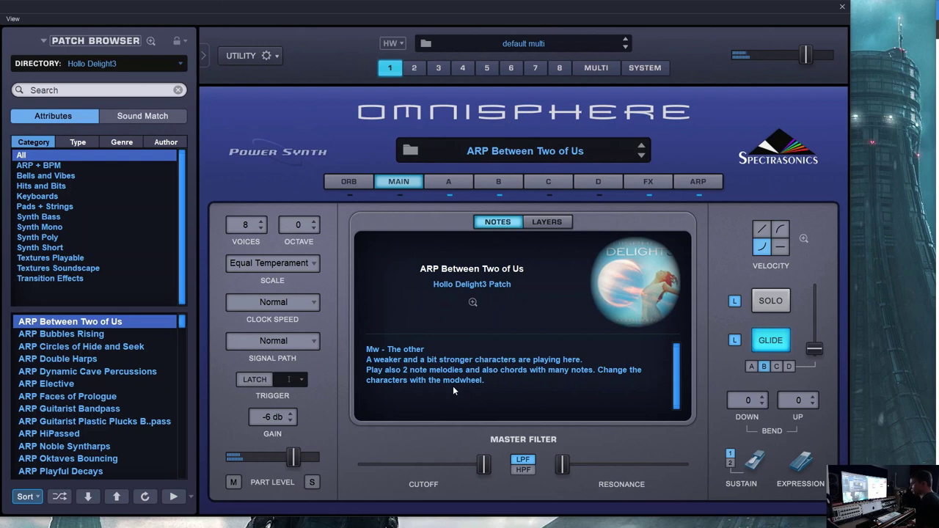
Load the patches ARP Bubbles Rising, ARP Oktaves Bouncing and BL Synthwave Steady one after another to audition them
left_click(103, 335)
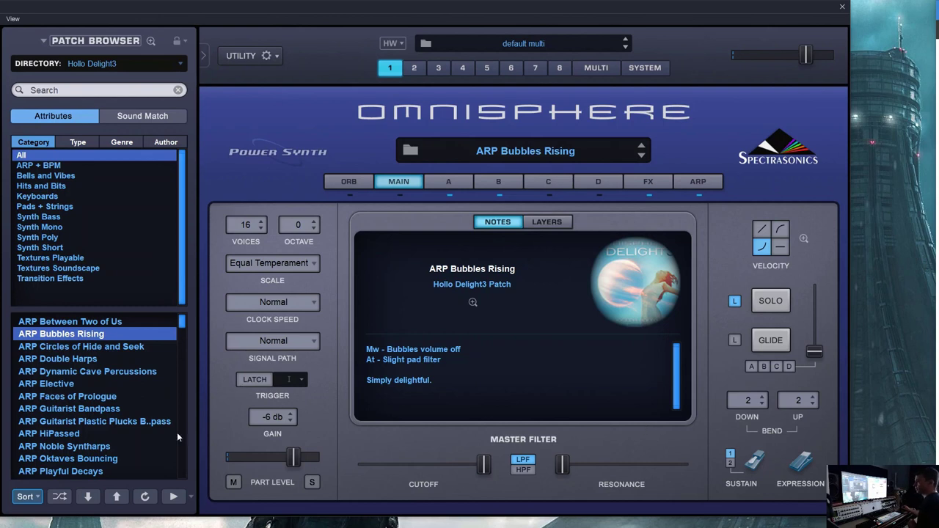
left_click(114, 460)
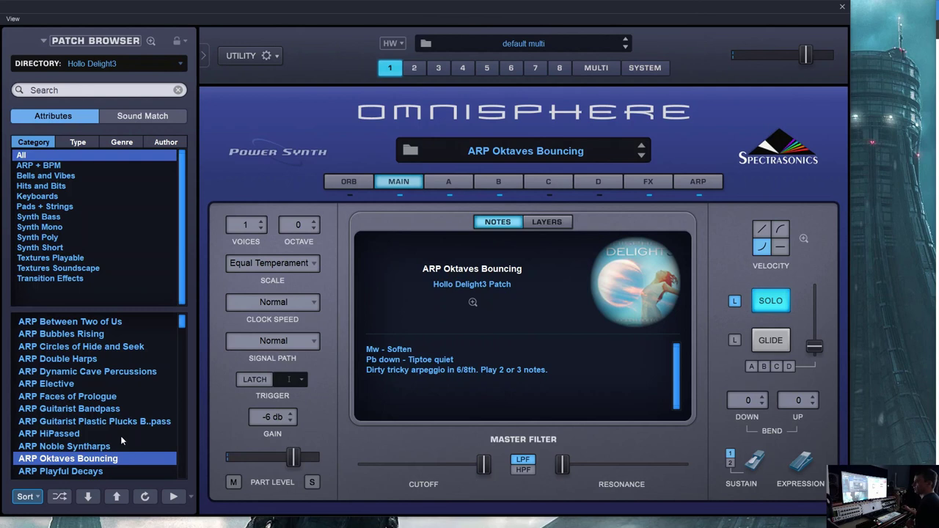
scroll(118, 443, "down", 3)
scroll(95, 451, "down", 7)
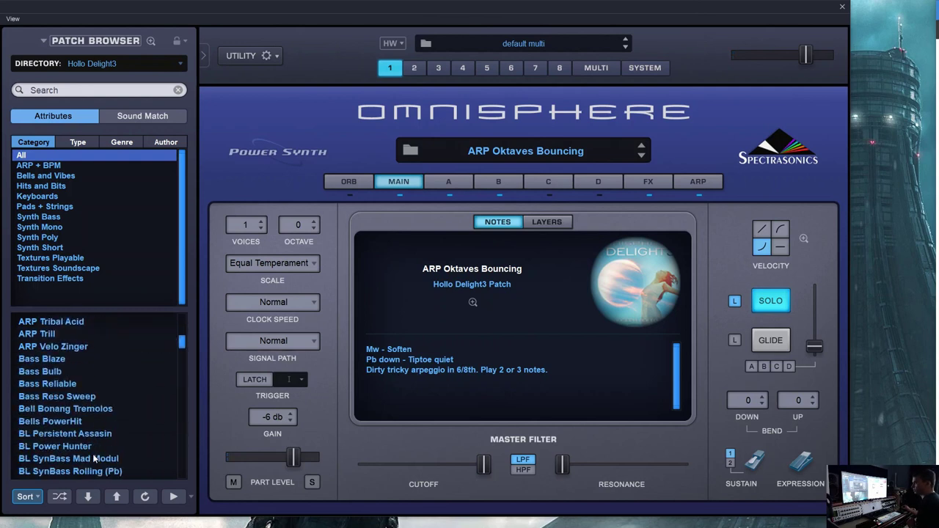
scroll(94, 459, "down", 2)
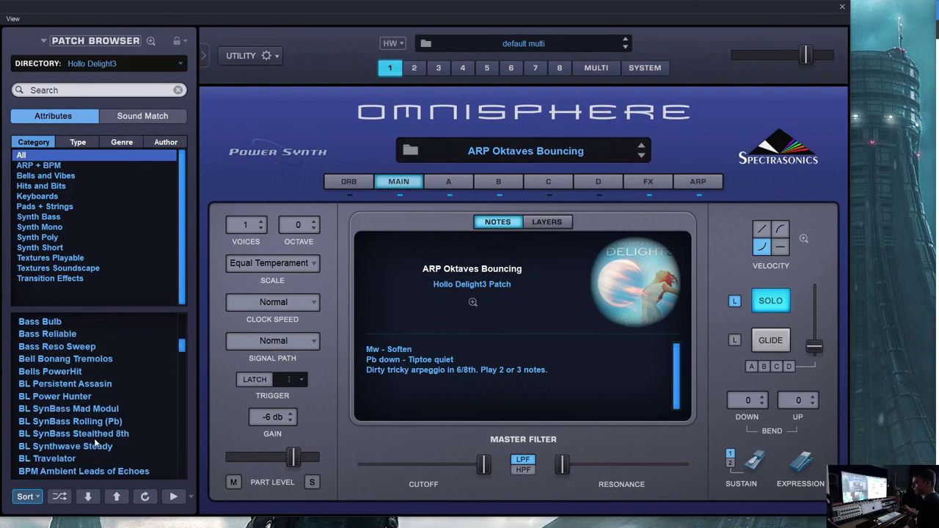
scroll(96, 442, "down", 1)
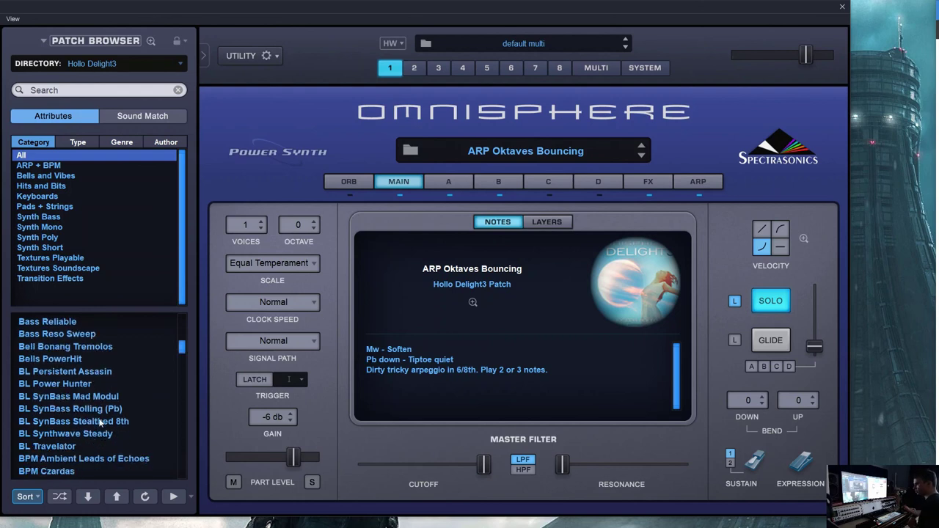
left_click(103, 433)
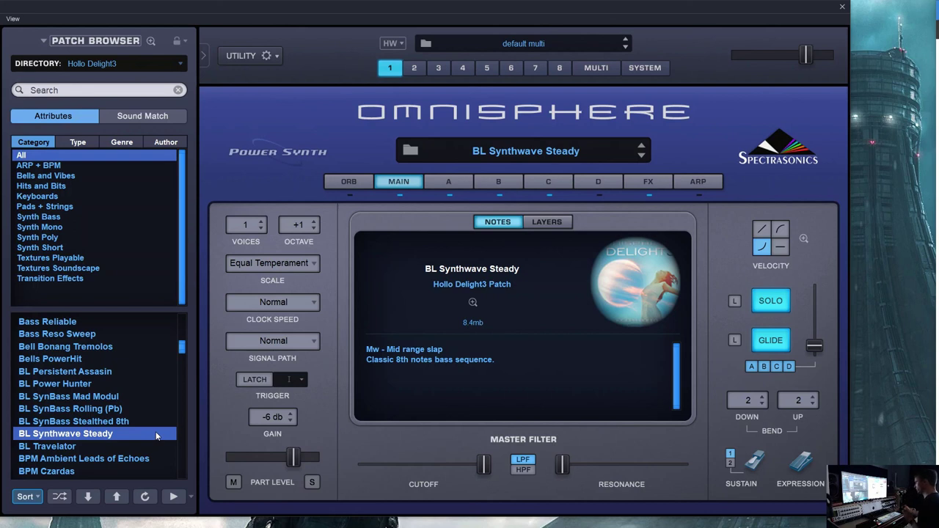
Load BL SynBass Rolling (Pb), compare it with BL SynBass Mad Modul, and go back to BL SynBass Rolling (Pb)
left_click(119, 408)
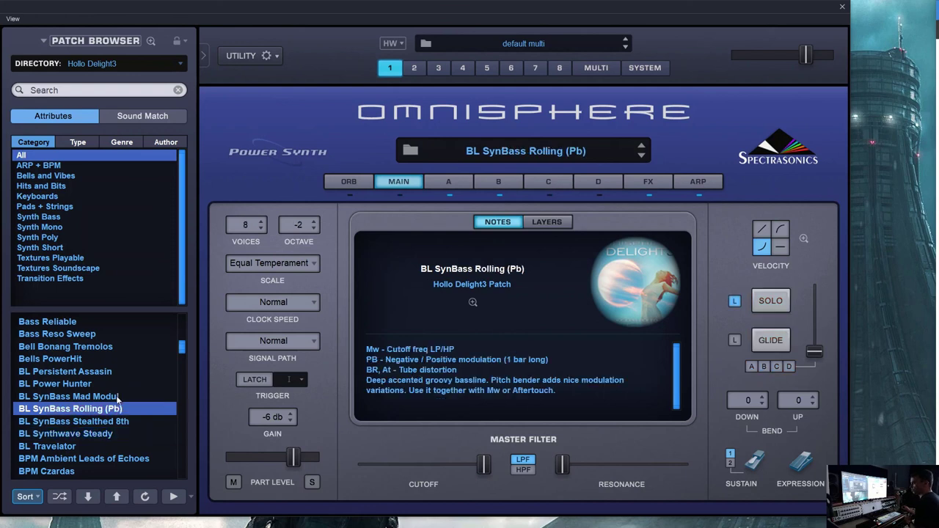
left_click(118, 396)
left_click(117, 409)
Load the patch ARP Between Two of Us and show its arpeggiator settings
left_click_drag(181, 349, 182, 315)
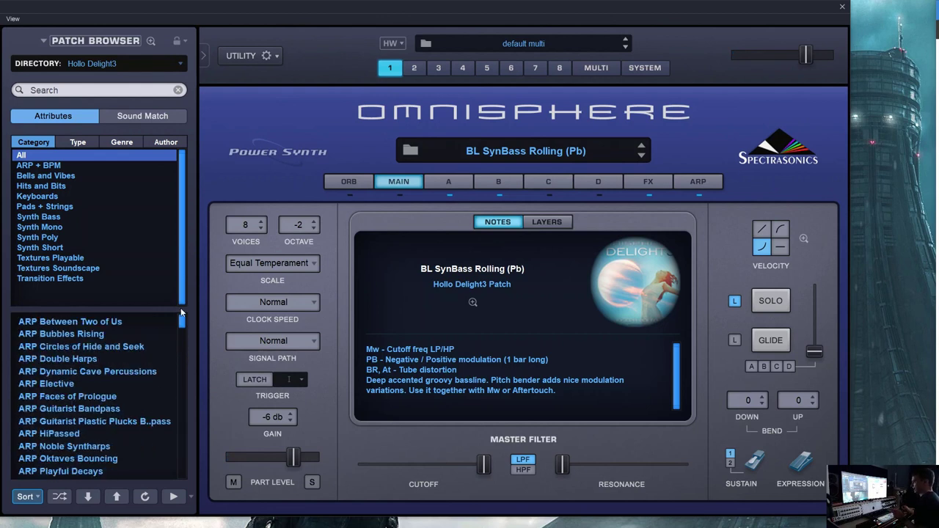
left_click(111, 322)
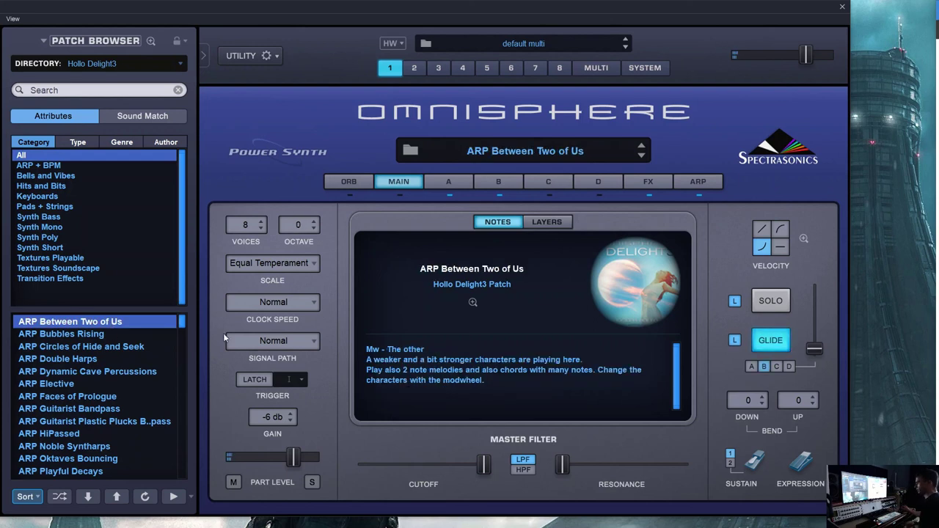
left_click(692, 182)
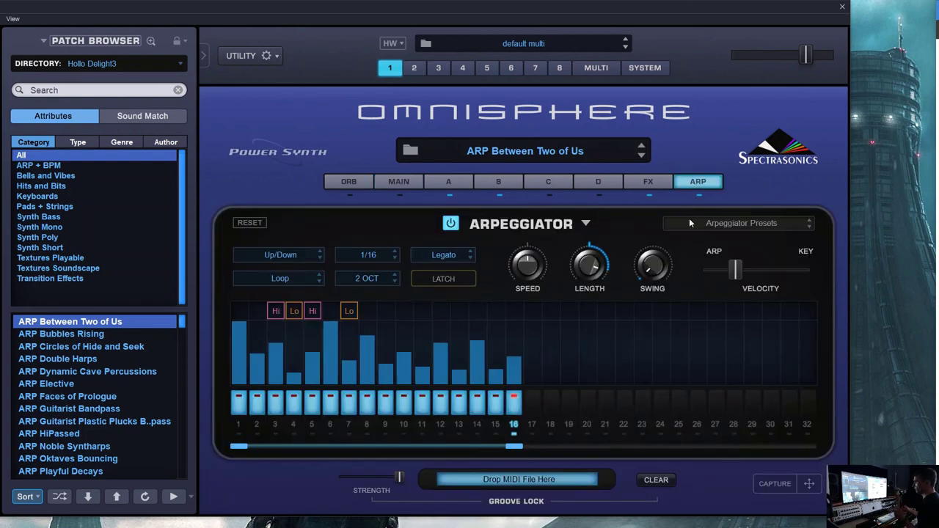
Try duplicating the arpeggiator's 16-step range, and discard the change by loading ARP Bubbles Rising and then ARP Between Two of Us again
left_click(587, 224)
left_click(616, 278)
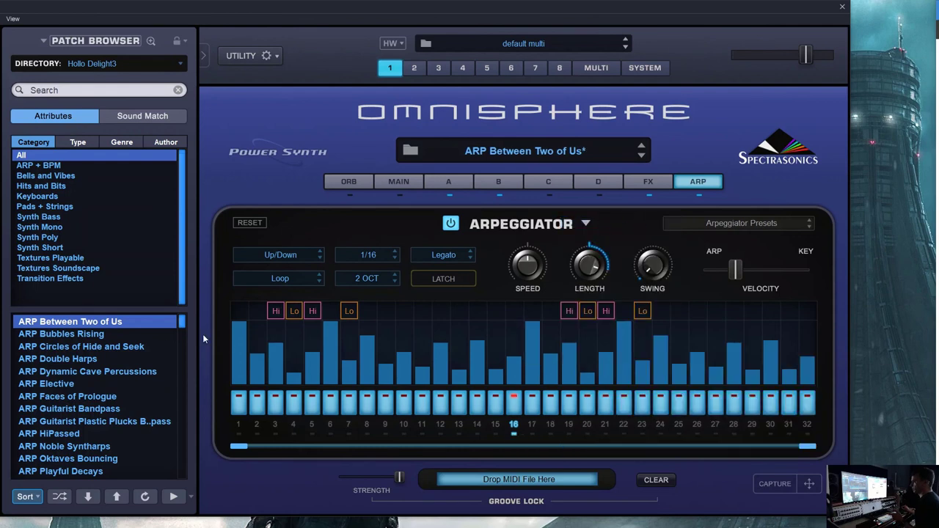
left_click(103, 335)
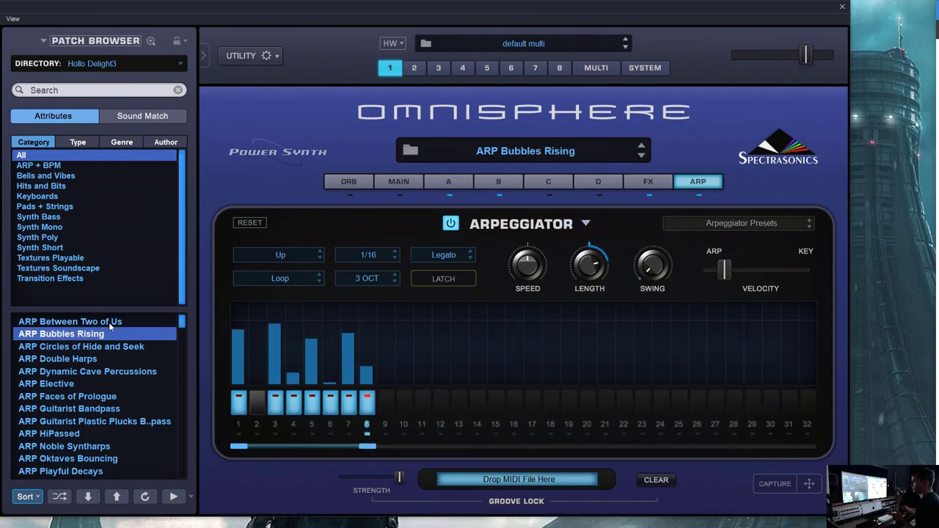
left_click(108, 322)
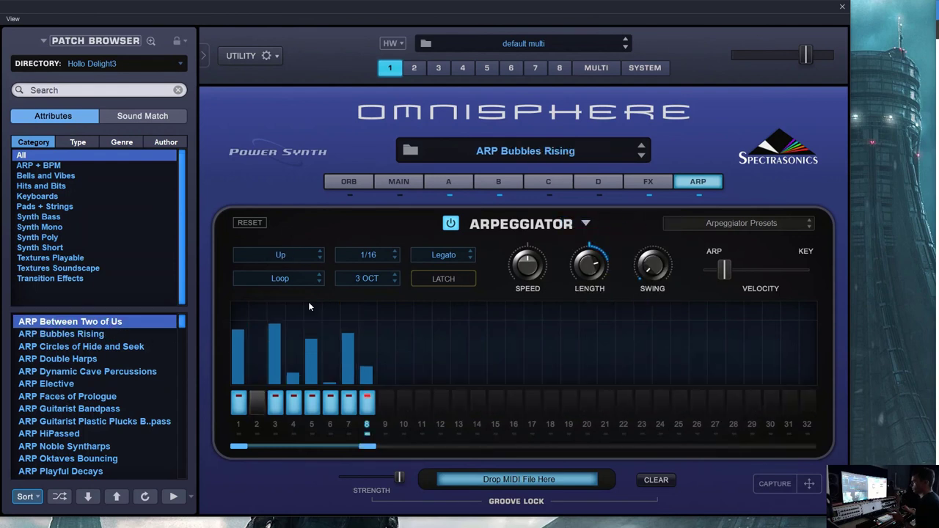
Copy the arpeggiator preset of ARP Between Two of Us
left_click(588, 221)
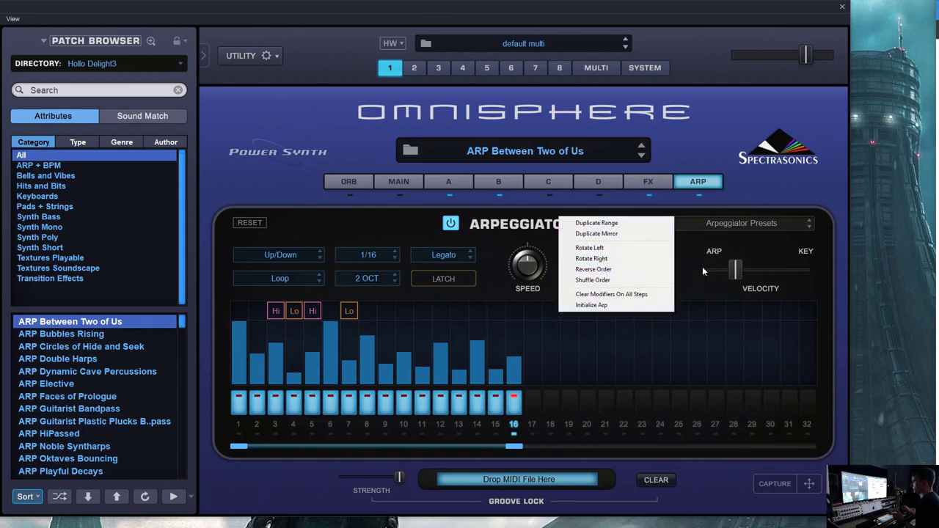
left_click(746, 225)
left_click(747, 225)
left_click(746, 224)
left_click(552, 374)
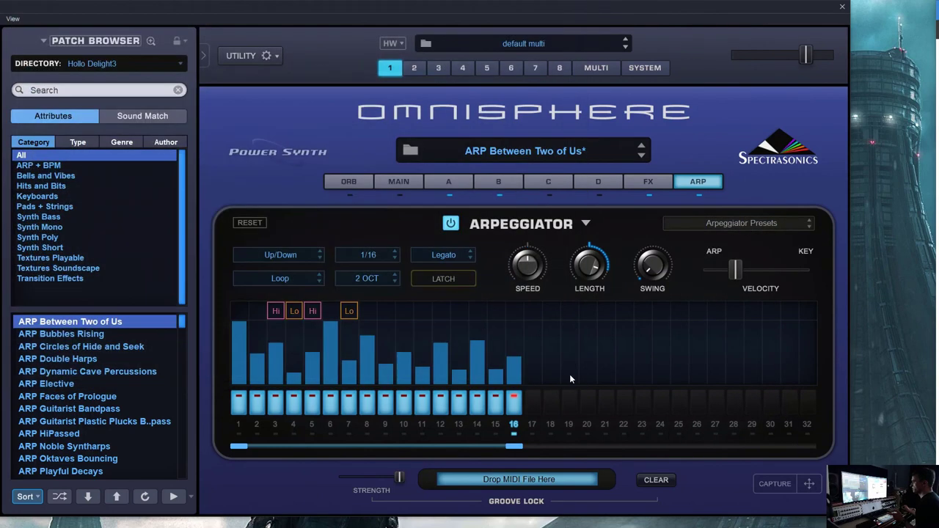
left_click(765, 226)
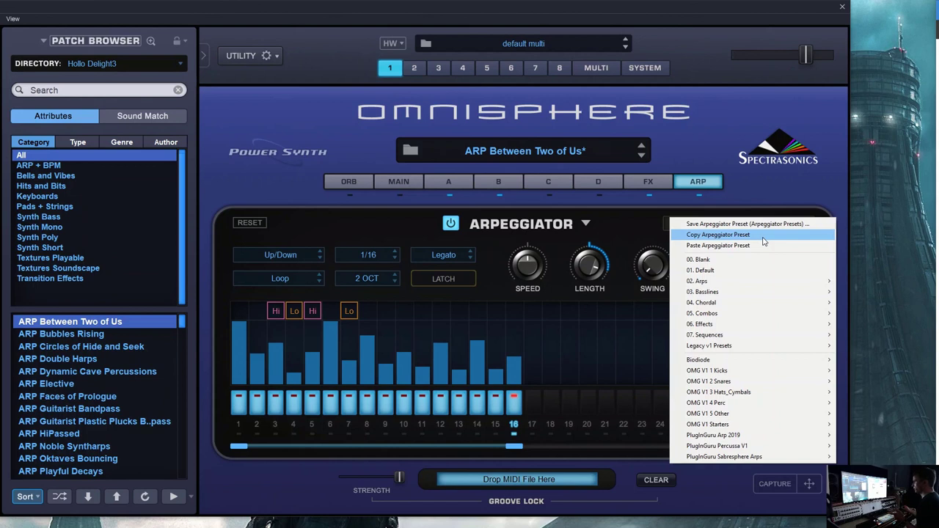
left_click(763, 237)
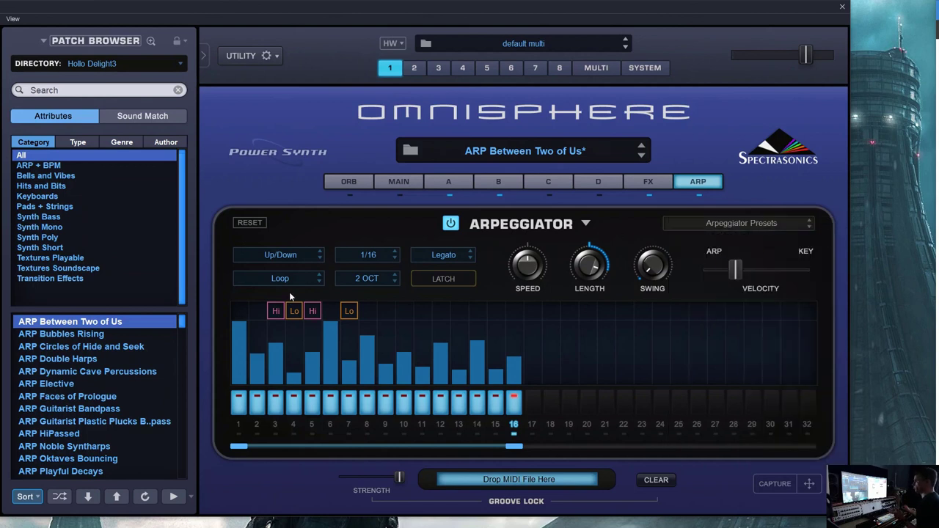
Load BL SynBass Rolling (Pb) and paste the copied arpeggiator preset into it
left_click_drag(182, 321, 188, 348)
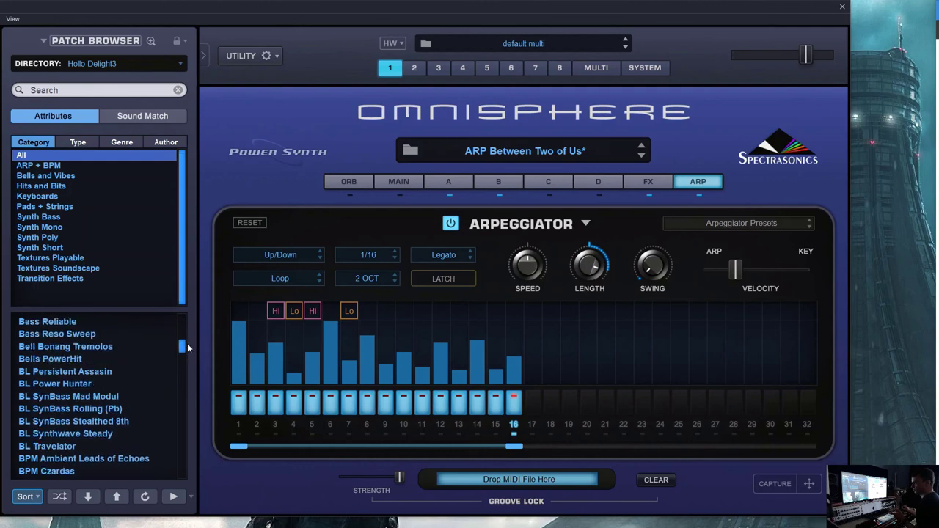
left_click(122, 410)
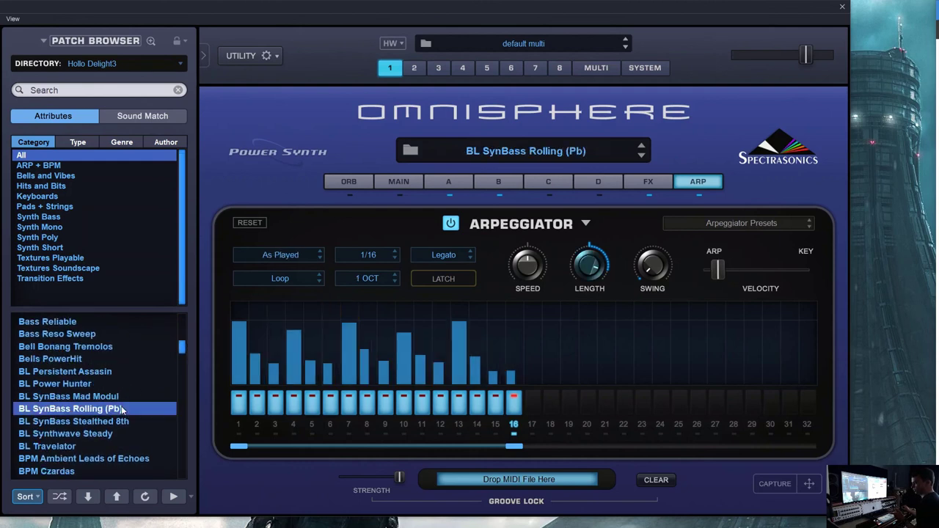
left_click(776, 221)
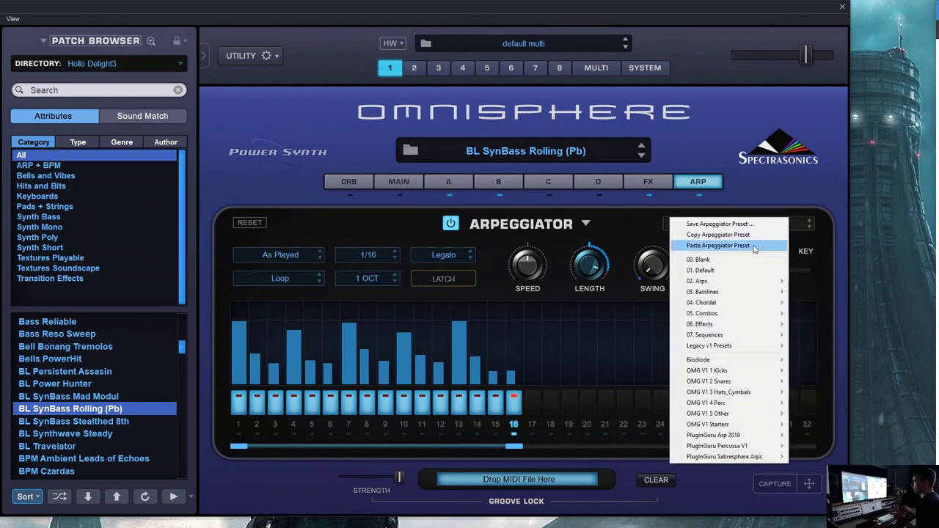
left_click(753, 244)
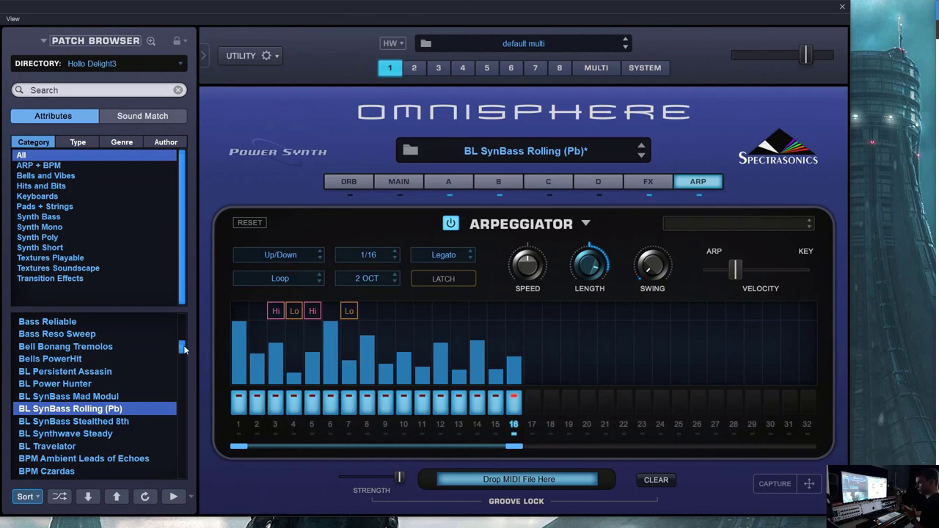
Return to the main page with the patch notes and load Bass Bulb to audition it
left_click_drag(185, 346, 188, 316)
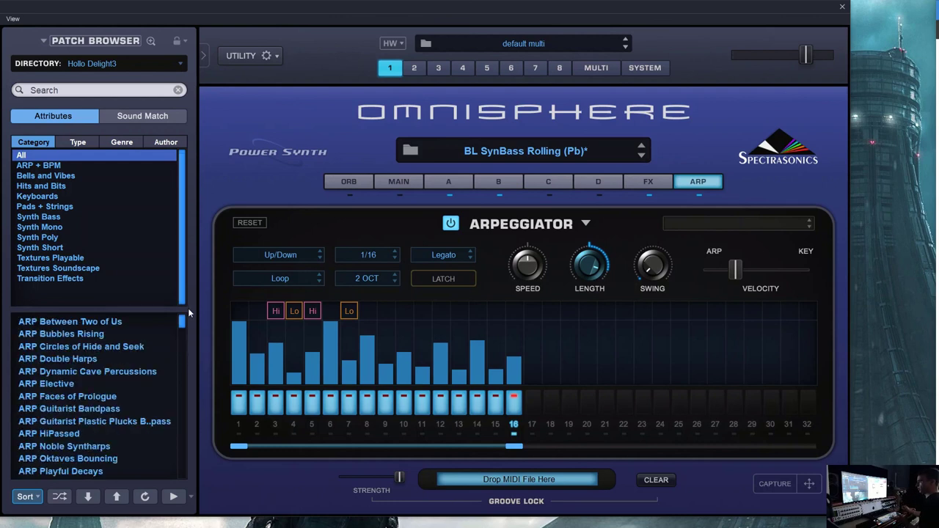
left_click_drag(188, 328, 188, 354)
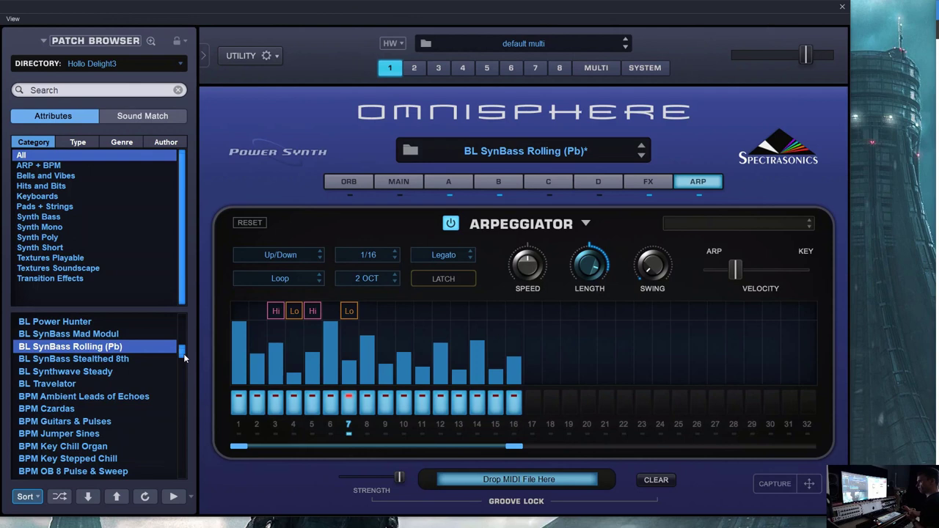
left_click(397, 183)
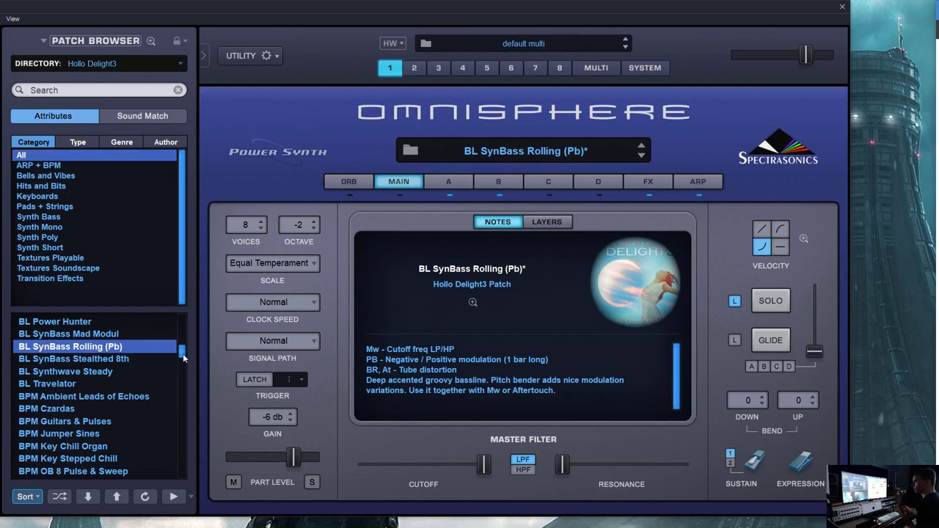
mouse_move(183, 353)
left_mouse_down()
mouse_move(183, 319)
mouse_move(181, 342)
left_mouse_up()
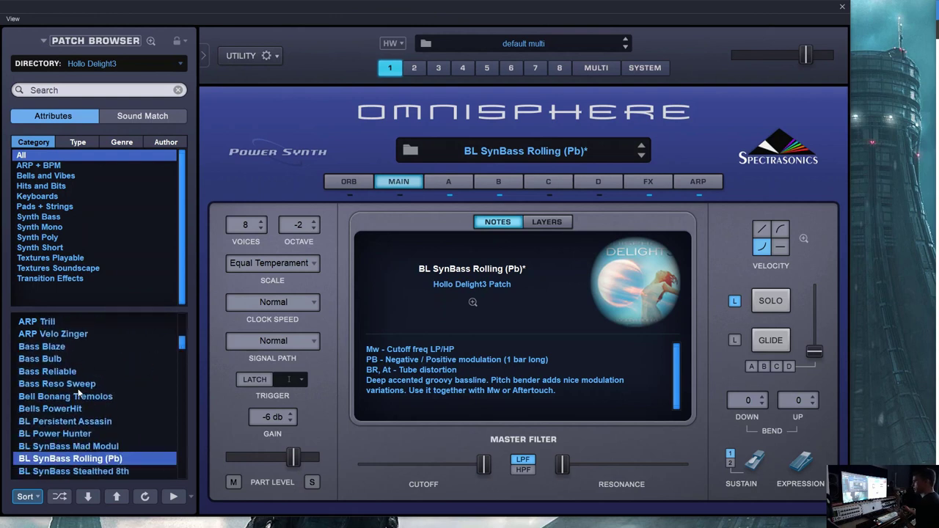
left_click(82, 358)
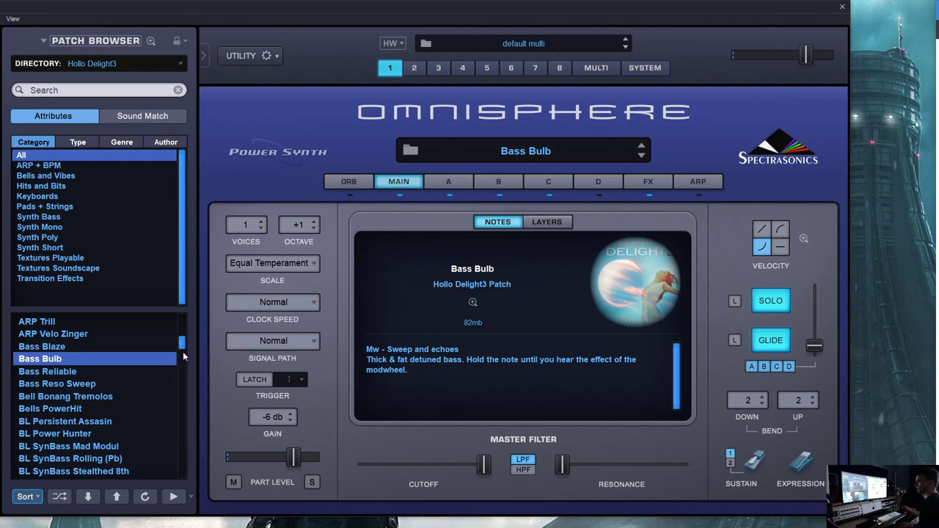
Load the patches BPM Spectral Breathing, BPM Pad Enticing and DR Drum Rim one after another to audition them
scroll(182, 351, "down", 3)
left_click_drag(183, 346, 183, 361)
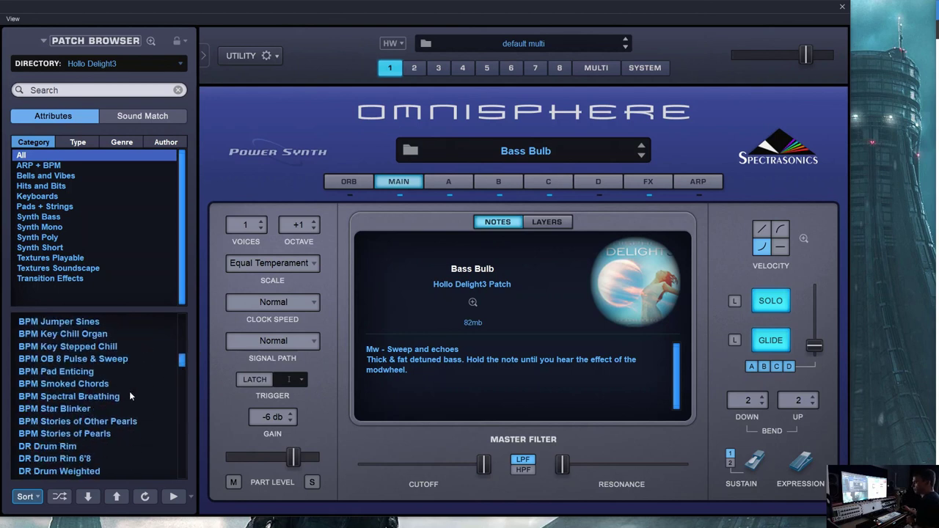
left_click(154, 395)
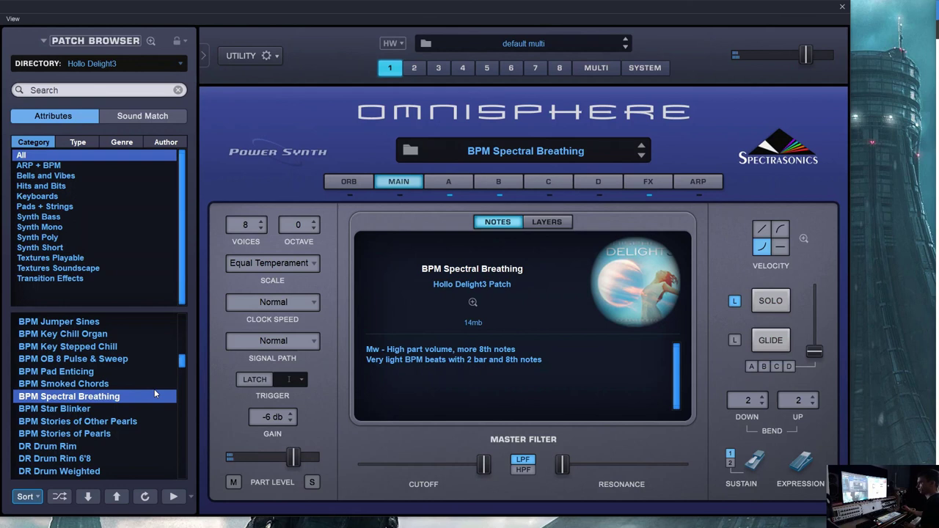
left_click(113, 373)
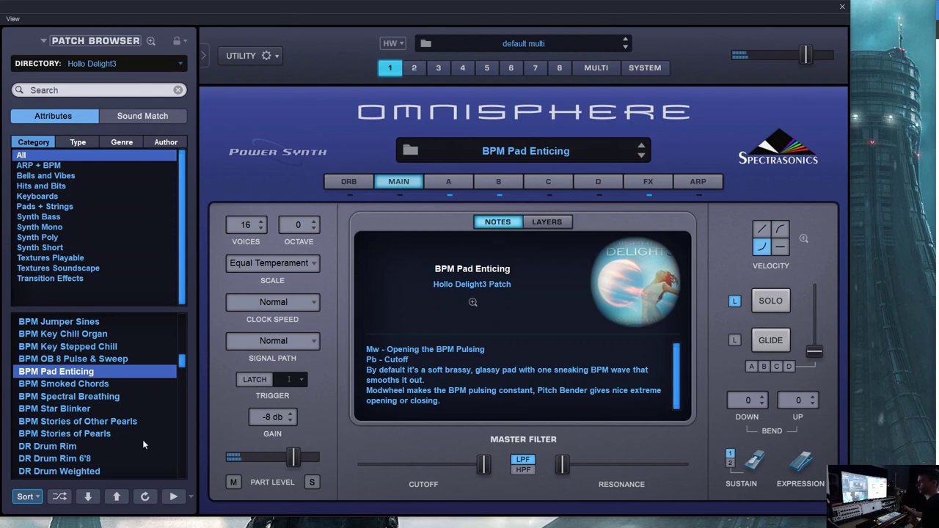
scroll(169, 417, "down", 4)
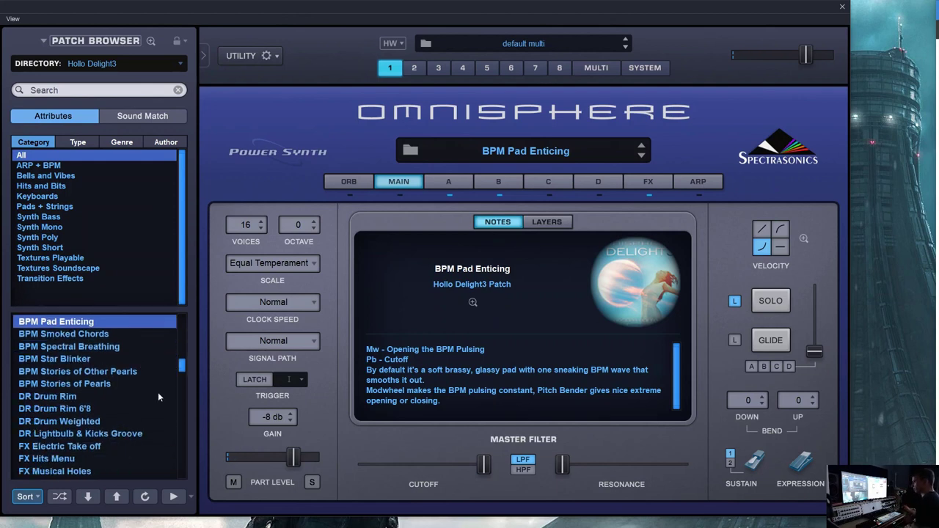
left_click(97, 396)
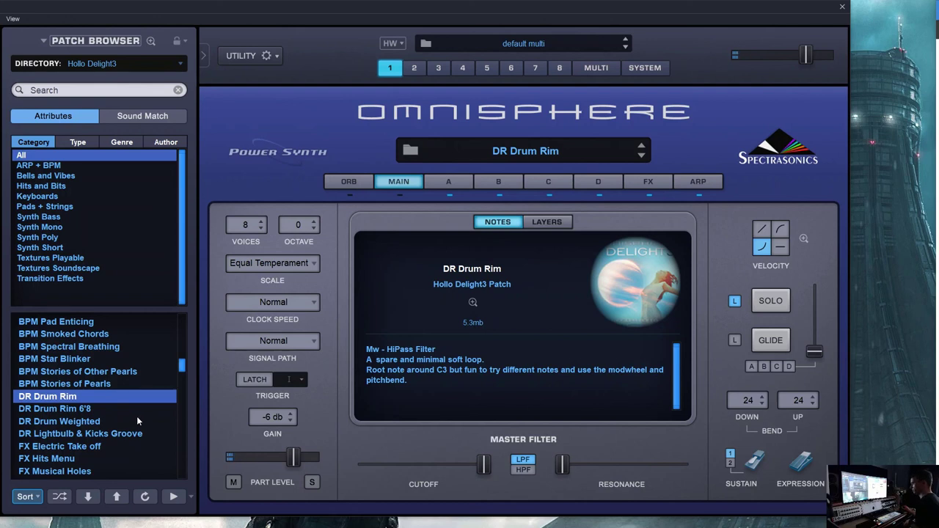
Load the drum patches DR Drum Weighted and DR Lightbulb & Kicks Groove one after the other to audition them
left_click(96, 424)
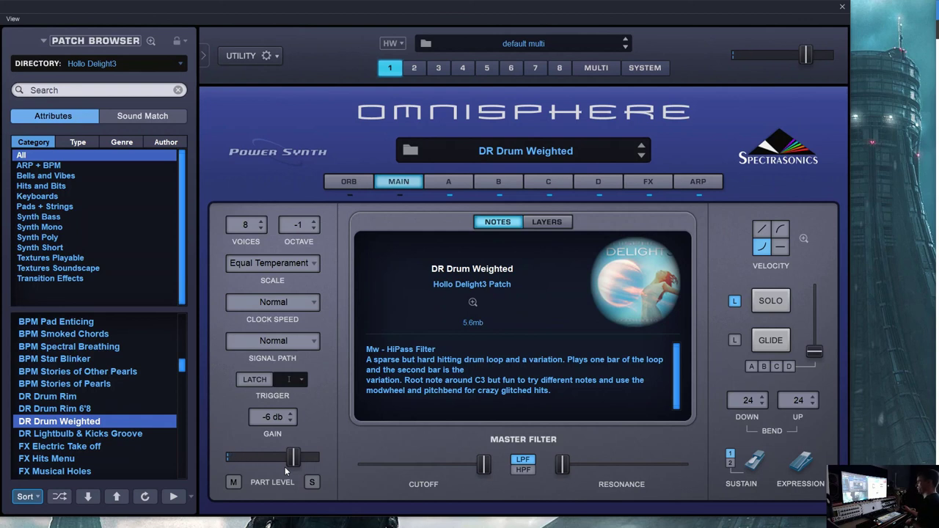
left_click(135, 433)
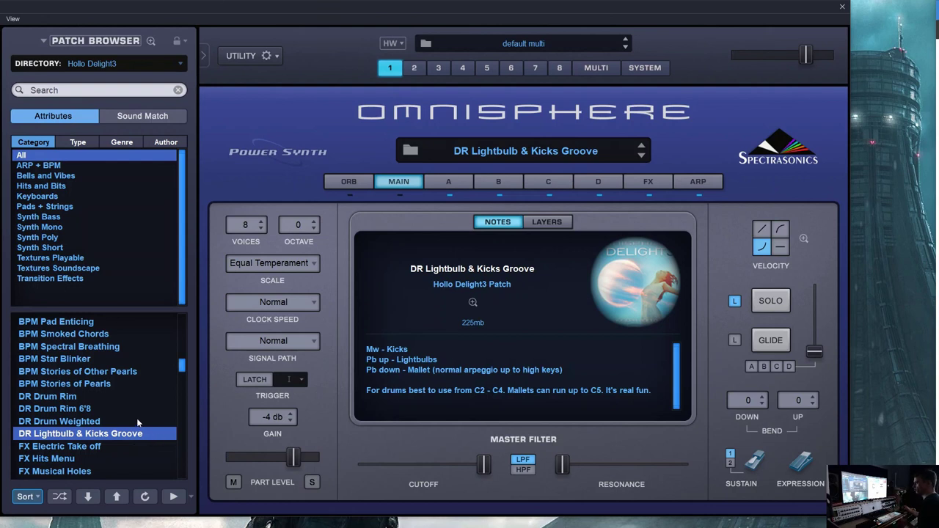
Load the effect patches FX Space Crash, FX Space Crickets and FX Hits Menu one after another to audition them
scroll(140, 418, "down", 4)
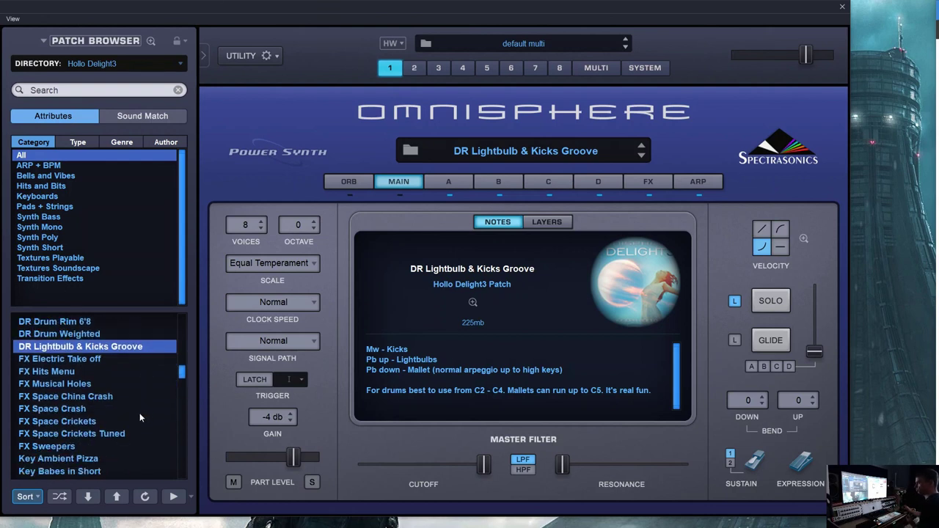
left_click(102, 408)
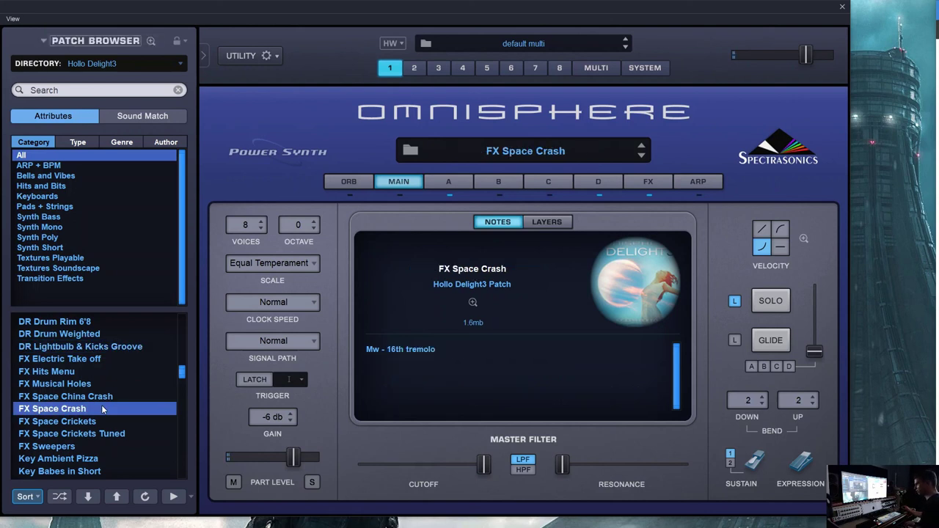
left_click(108, 421)
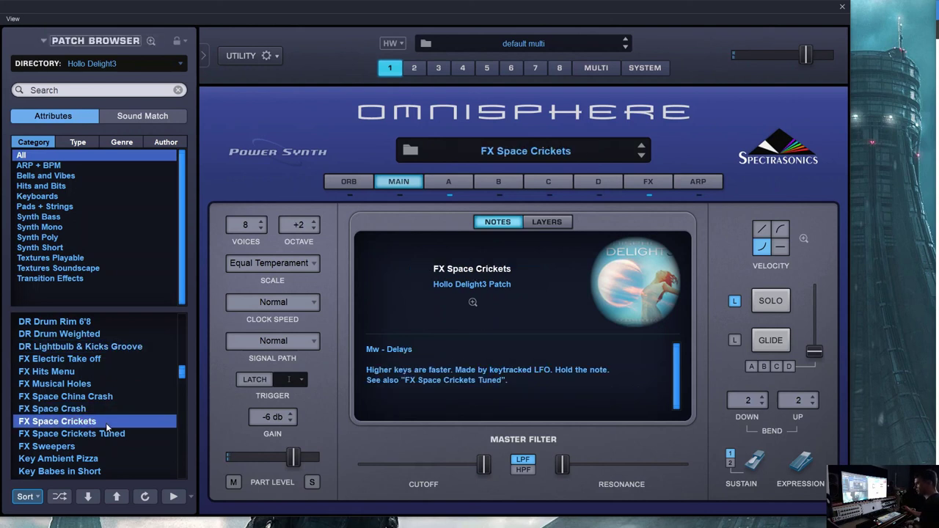
left_click(99, 371)
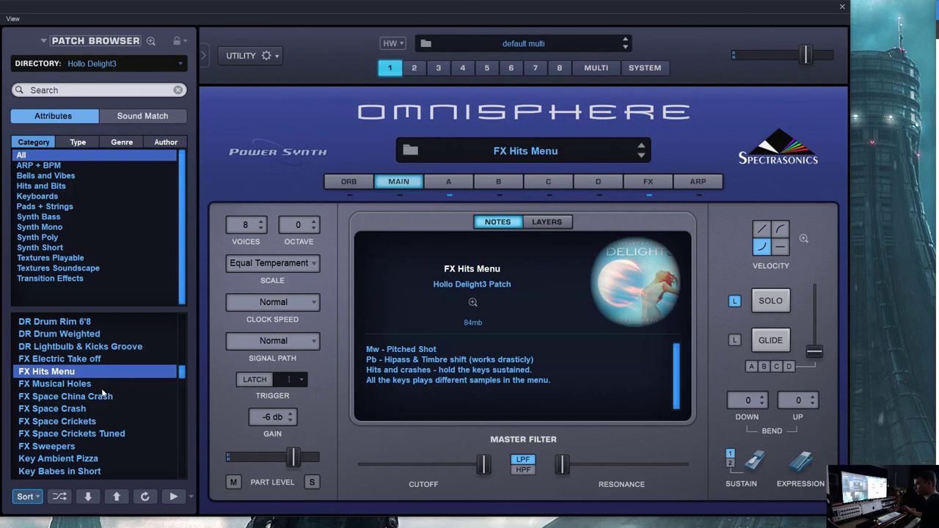
Audition the keyboard patches Key Ambient Pizza, Key Human Piano and Key Popping Piano by loading each in turn
scroll(98, 403, "down", 1)
scroll(98, 399, "down", 6)
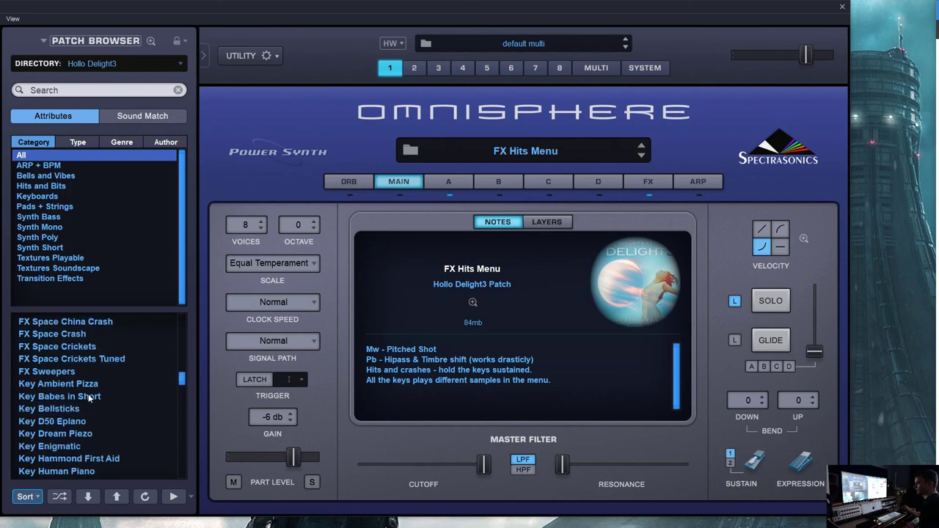
left_click(89, 384)
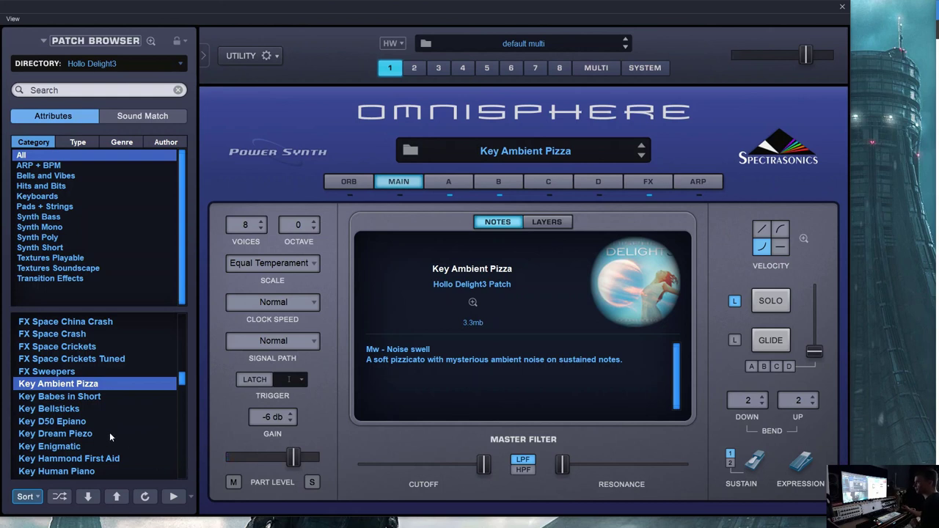
scroll(109, 435, "down", 1)
scroll(107, 420, "down", 5)
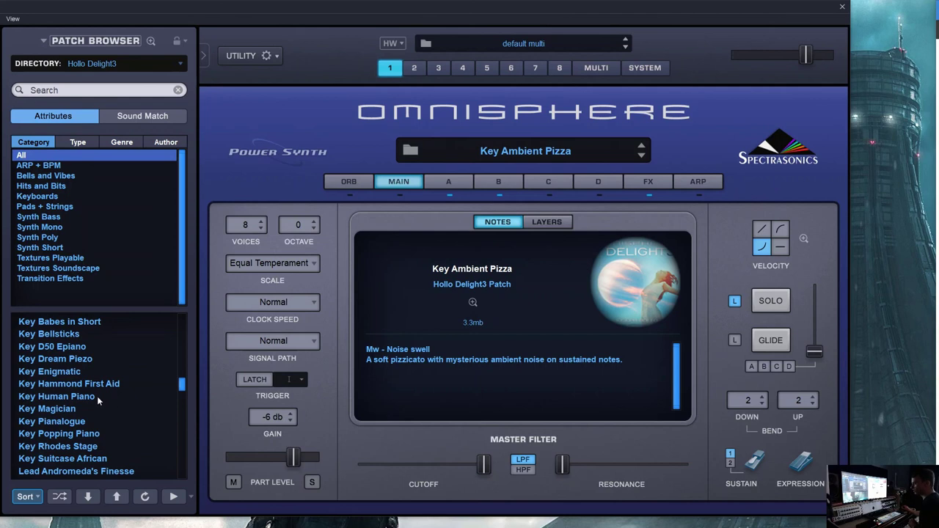
left_click(97, 396)
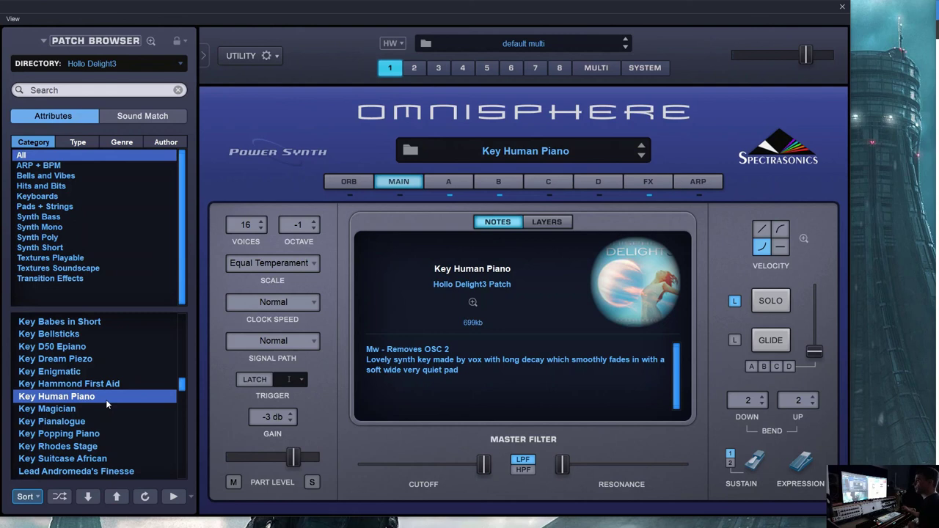
left_click(117, 437)
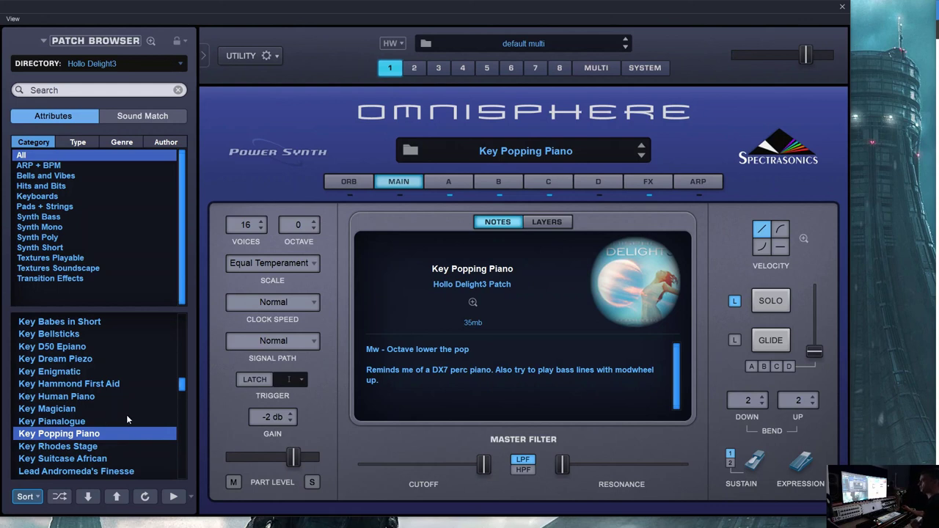
Load Lead Exotic Emotive and its variant Lead Exotic Emotive 2 to audition both lead patches
scroll(126, 414, "down", 4)
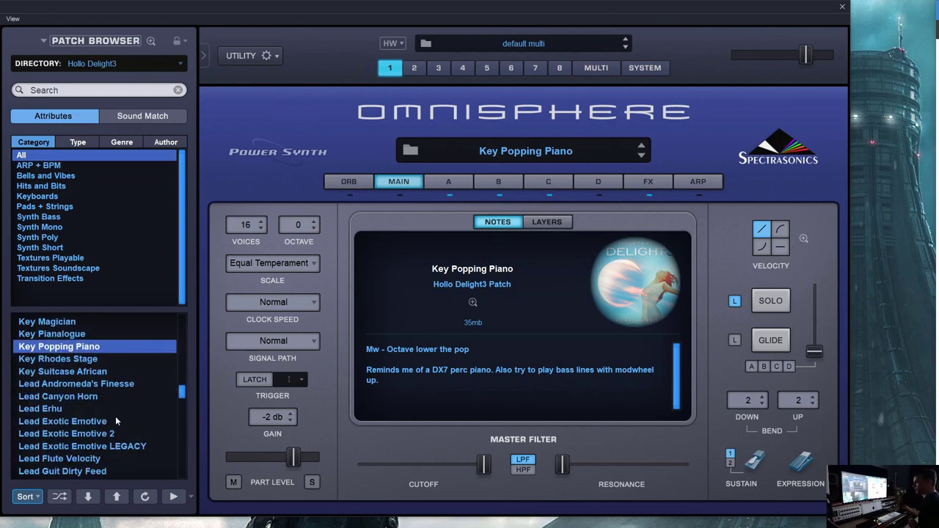
scroll(116, 416, "down", 1)
scroll(112, 395, "down", 1)
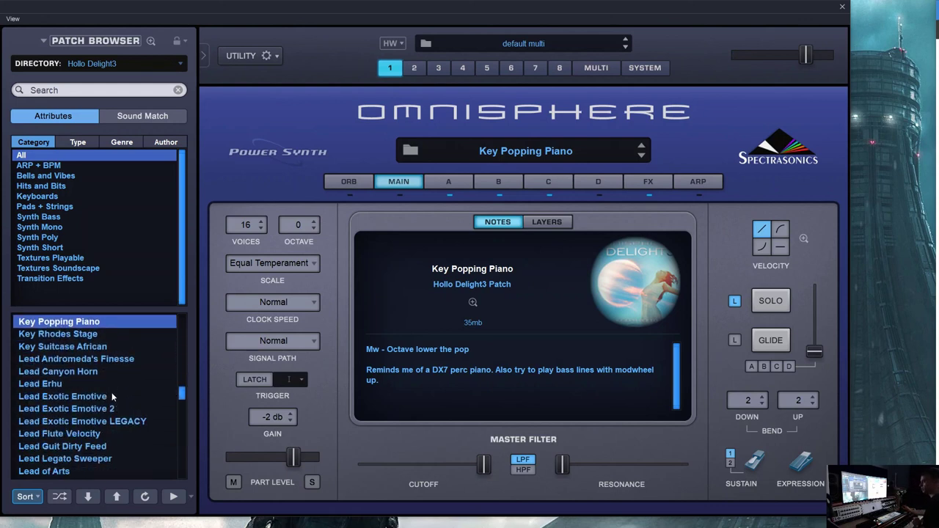
scroll(113, 396, "down", 1)
scroll(114, 396, "down", 1)
scroll(114, 402, "down", 1)
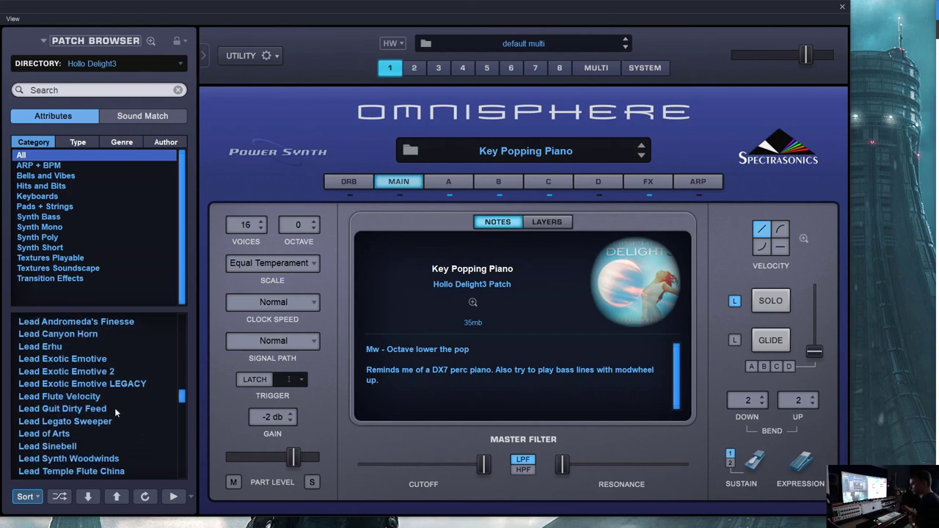
left_click(104, 359)
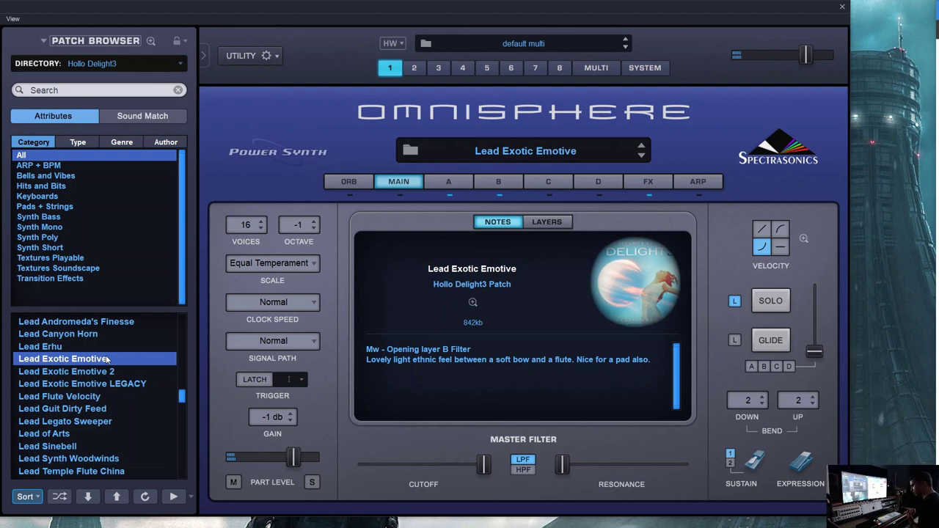
key("Down")
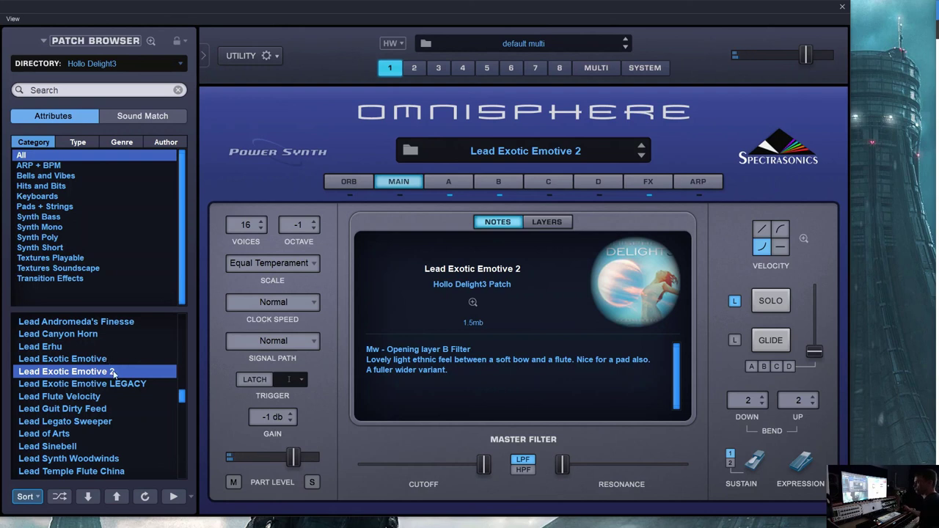
Load the pad patches Pad Jupiter Dream and Pad Double Vision to audition them
scroll(118, 421, "down", 5)
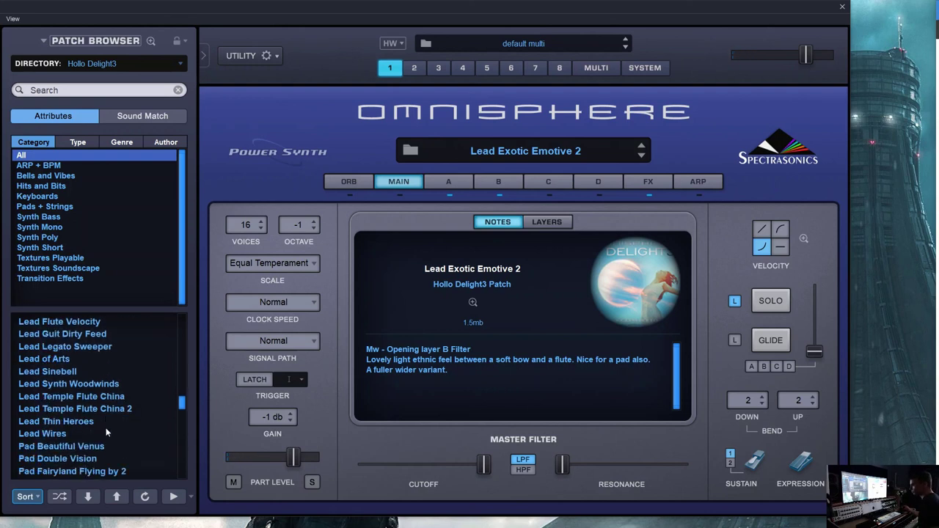
scroll(105, 427, "down", 5)
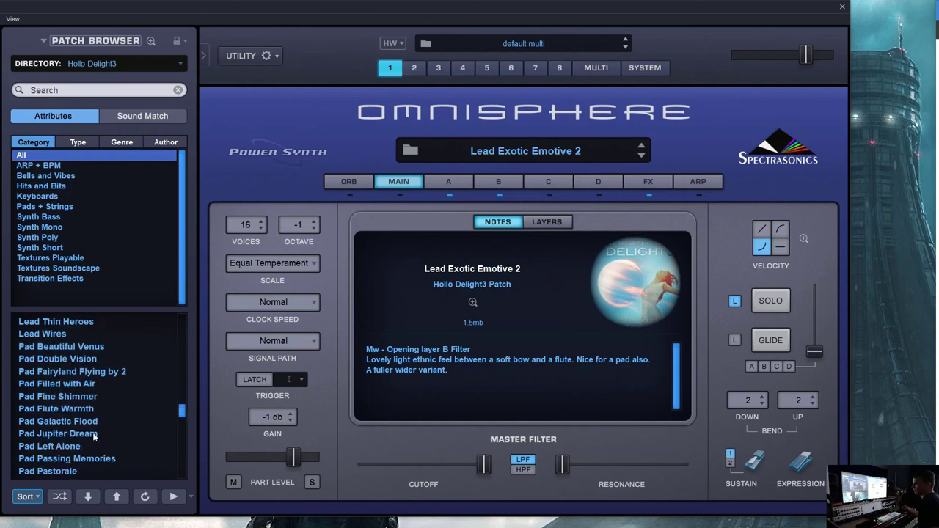
left_click(93, 434)
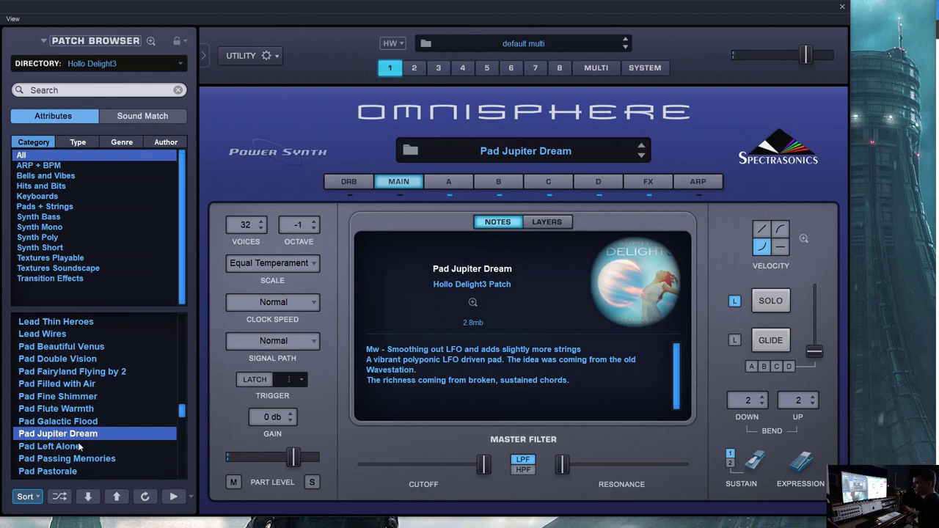
scroll(85, 433, "down", 2)
scroll(87, 434, "down", 2)
scroll(87, 434, "up", 4)
left_click(92, 361)
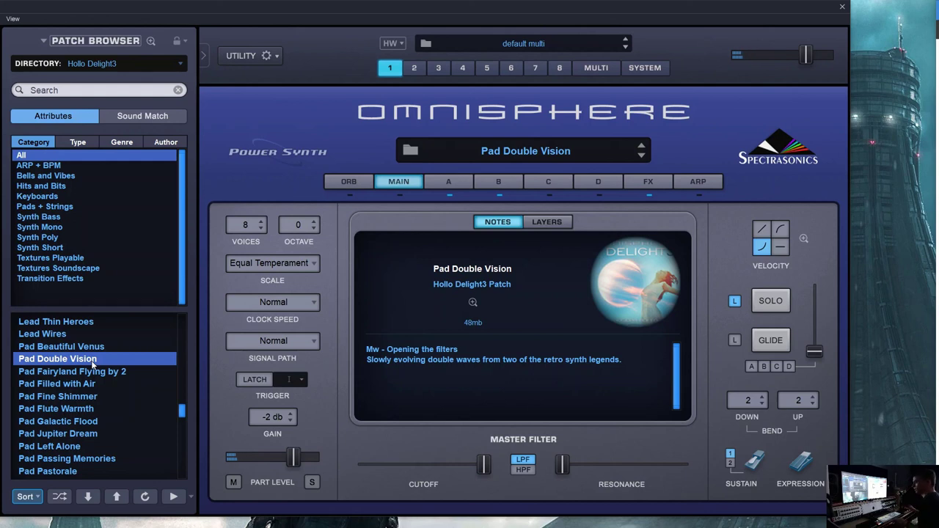
Load the patch PL Minimal Base to audition it
scroll(100, 393, "down", 3)
scroll(47, 402, "down", 3)
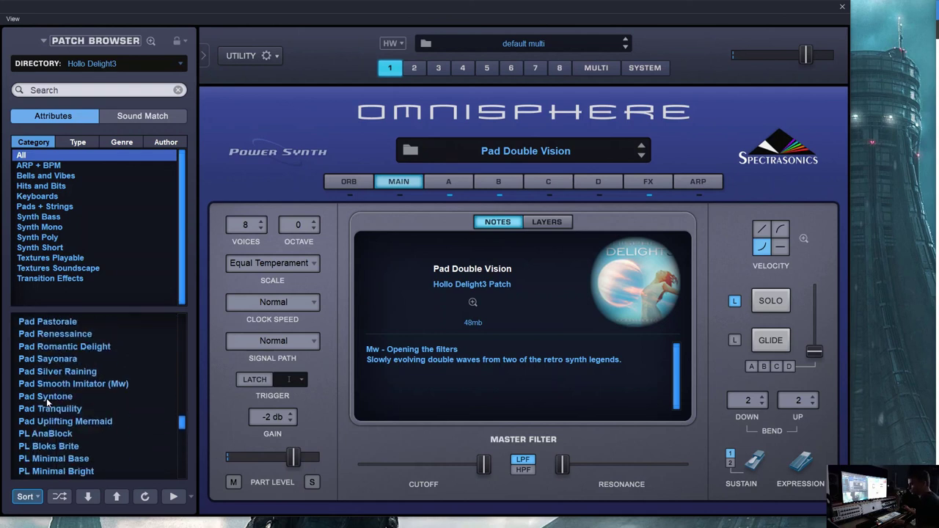
left_click(68, 396)
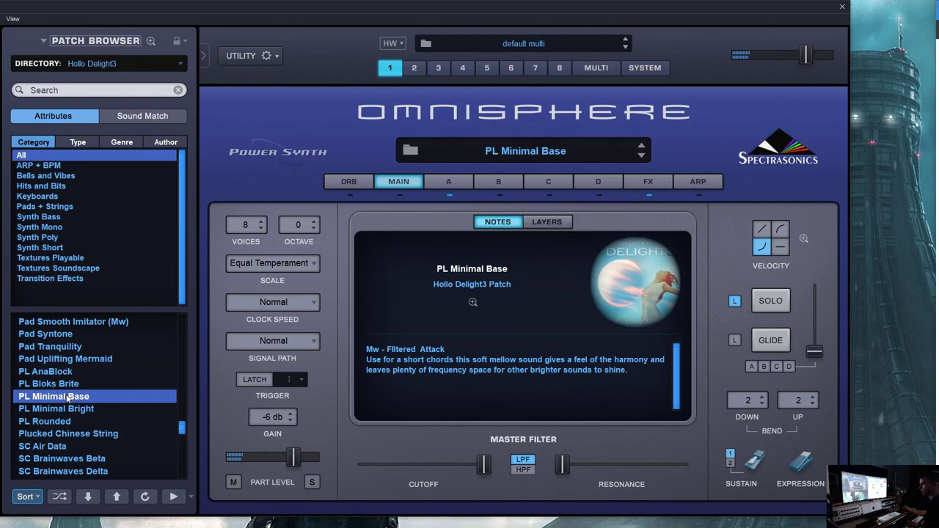
Audition the soundscape patches SC Deep Dive, SC Floats on the Surface and SC Cyborgtown Midnight one after another
scroll(74, 395, "down", 3)
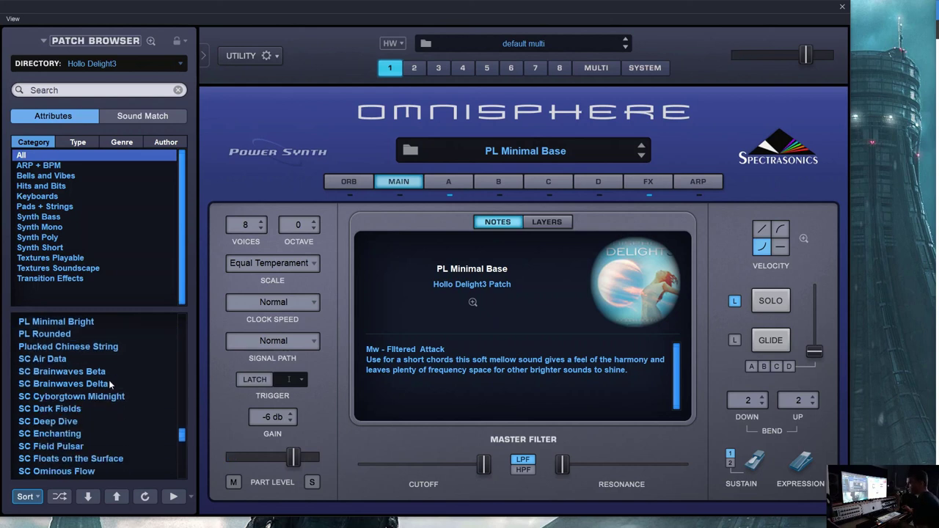
scroll(110, 383, "down", 1)
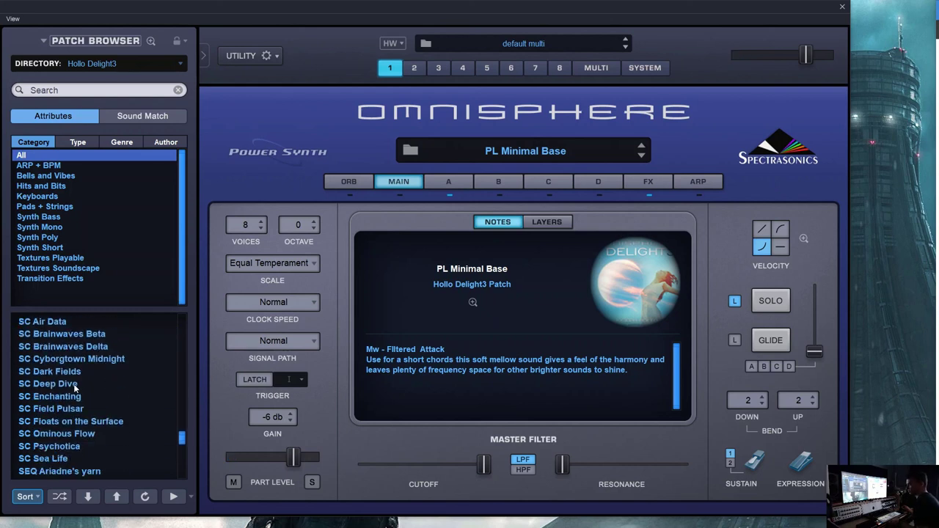
left_click(101, 382)
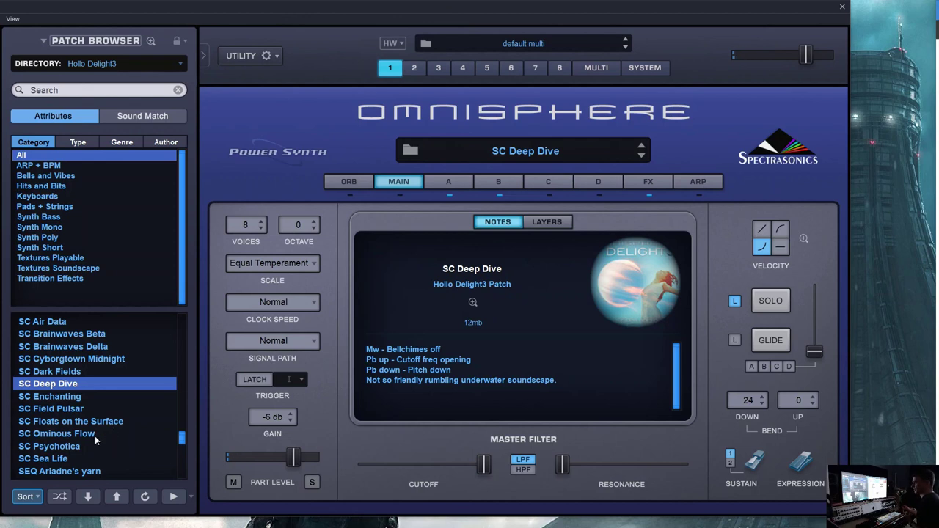
left_click(96, 424)
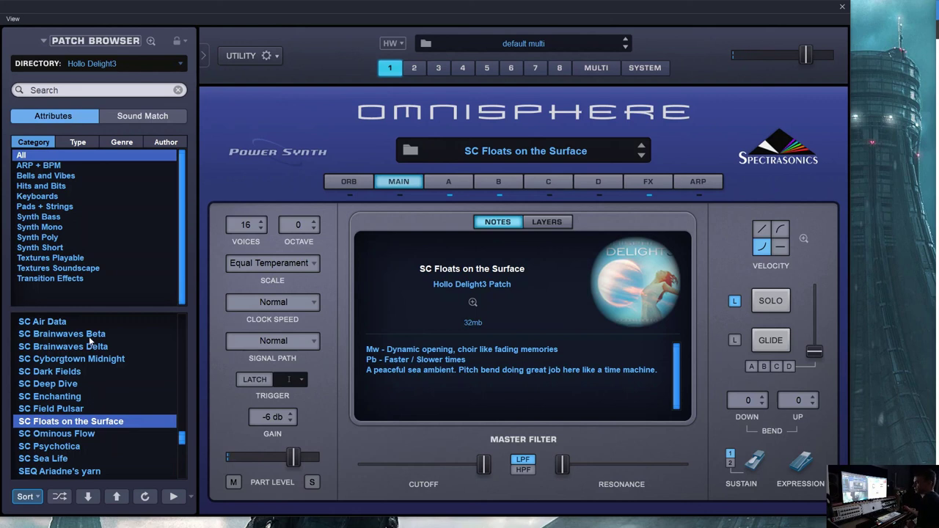
left_click(81, 358)
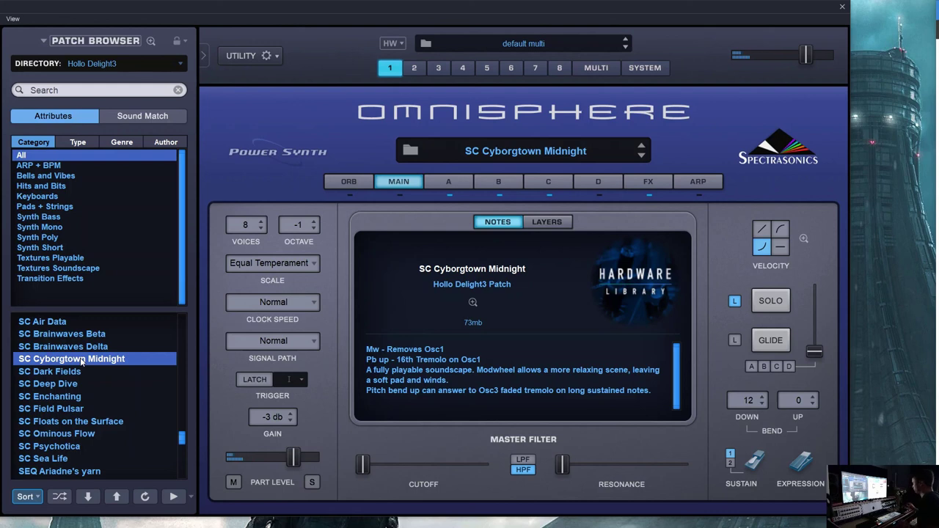
Load the sequence patches SEQ JMJ Tangerine Loop, SEQ JMJ Automatic Run, SEQ JMJ Theme1 Bass and SEQ JMJ Theme1 Lead in turn to audition them
scroll(77, 367, "down", 5)
scroll(70, 371, "down", 3)
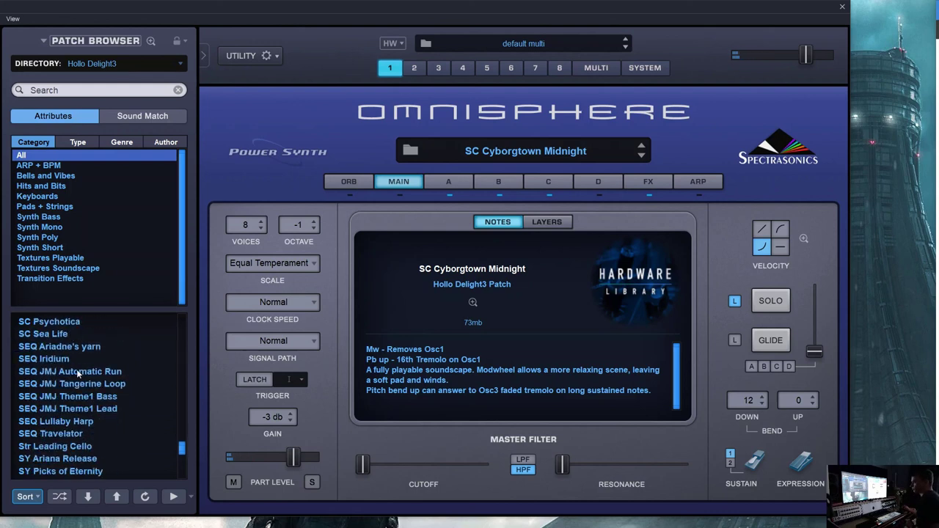
left_click(87, 384)
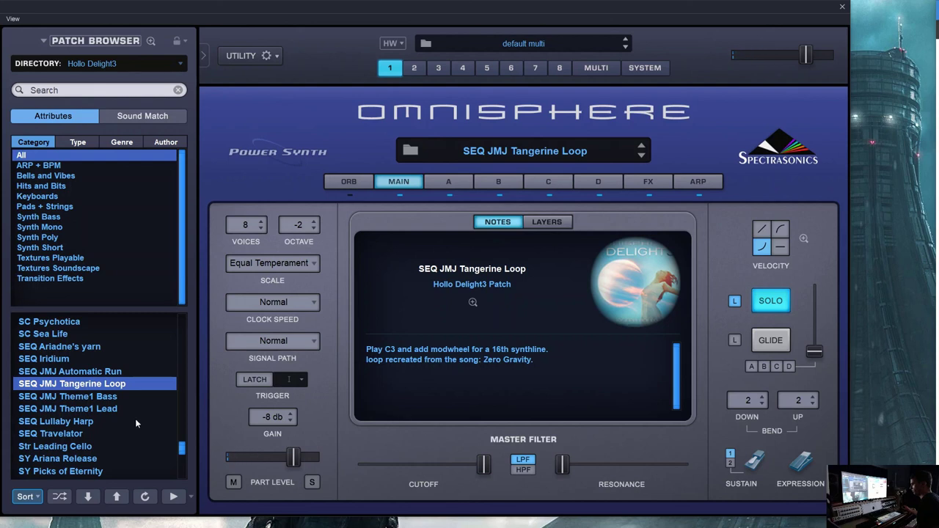
left_click(118, 373)
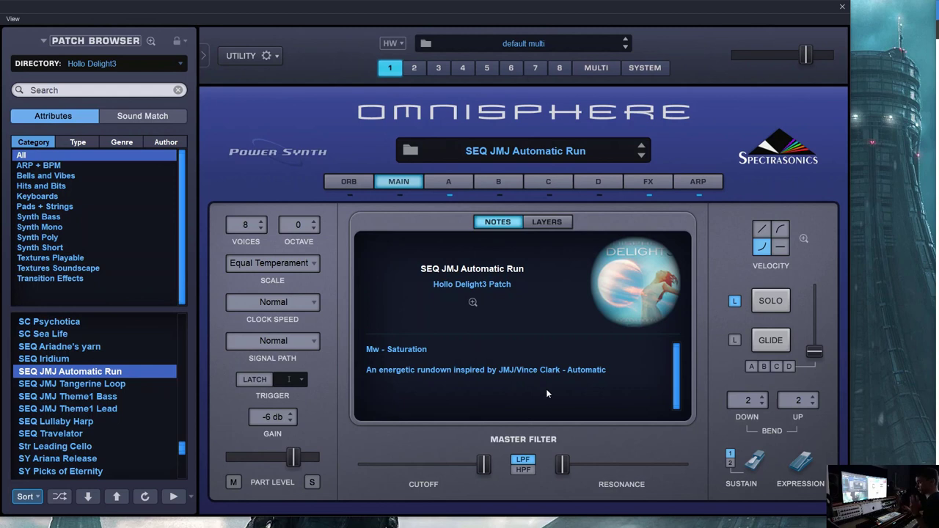
left_click(123, 400)
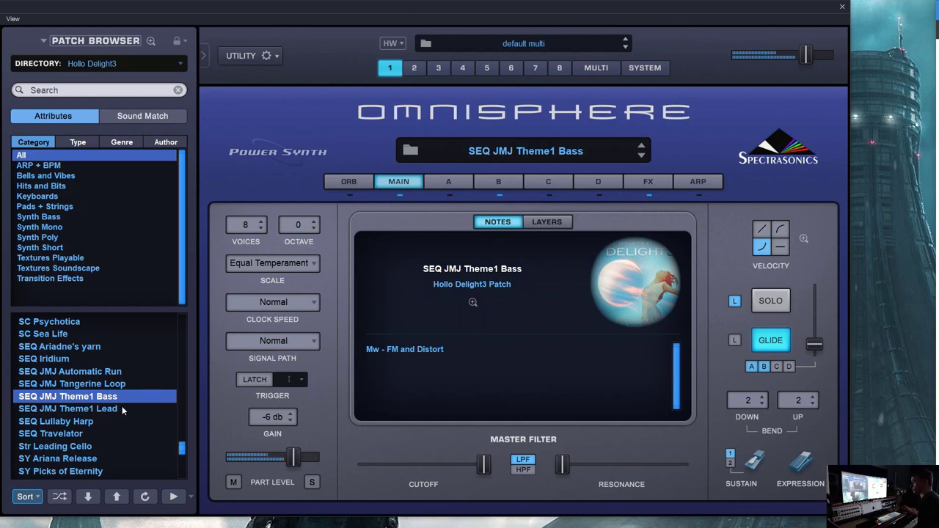
left_click(122, 410)
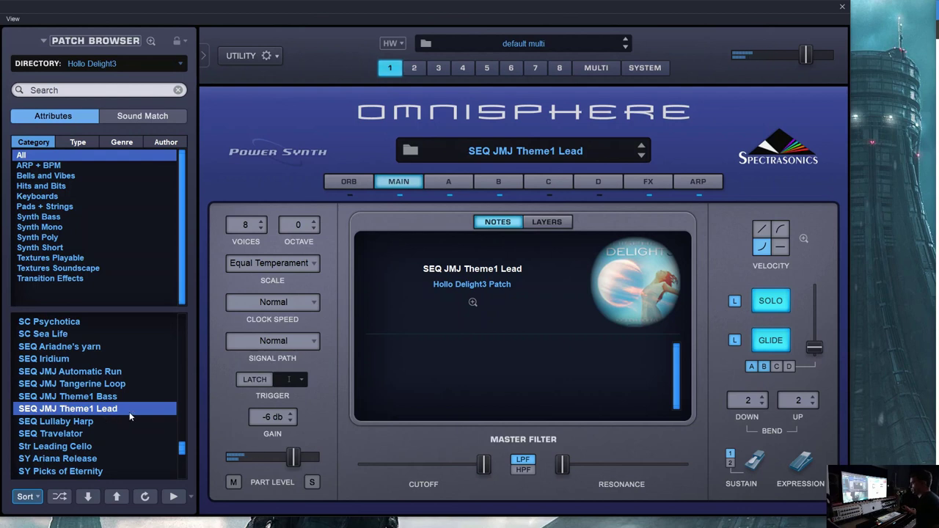
Paste the copied arpeggiator preset into the arpeggiator of SEQ JMJ Theme1 Lead
left_click(682, 182)
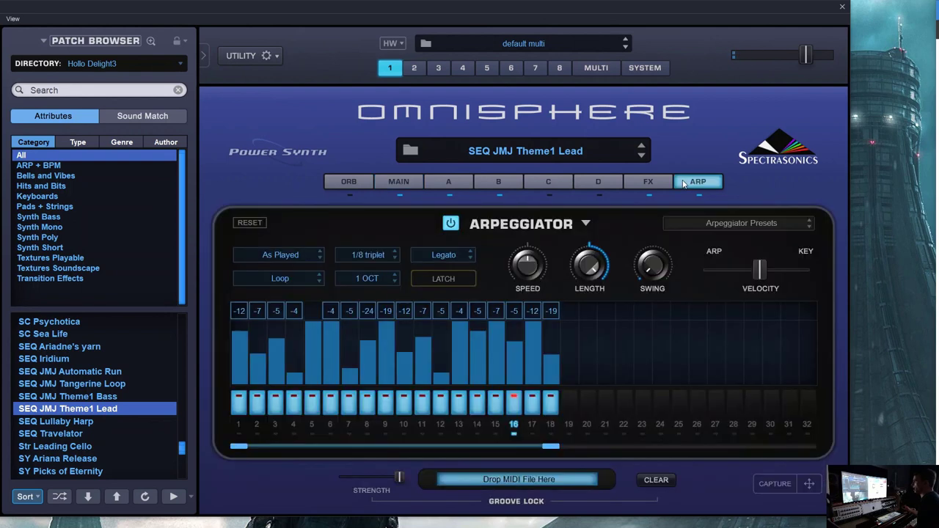
left_click(763, 223)
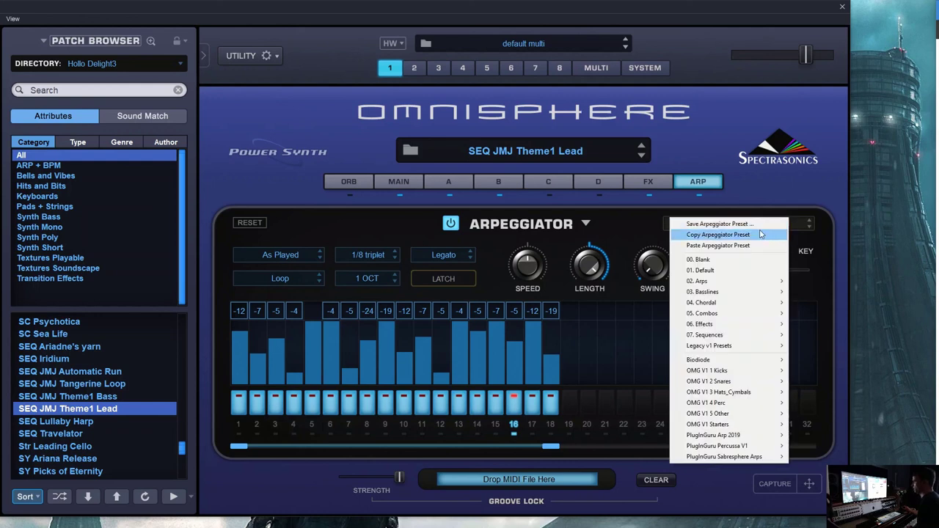
left_click(758, 245)
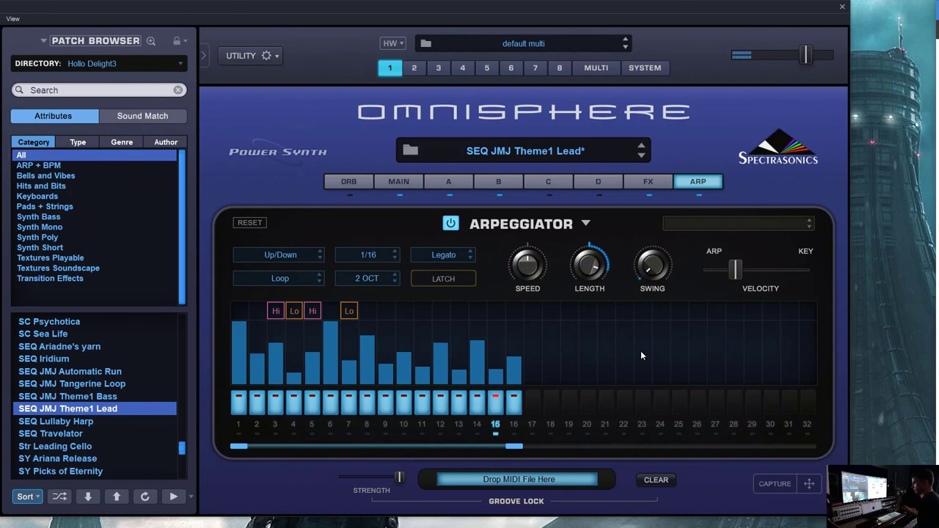
Try a 1/4 clock in the arpeggiator of SEQ JMJ Theme1 Lead and settle on 1/8
left_click(368, 254)
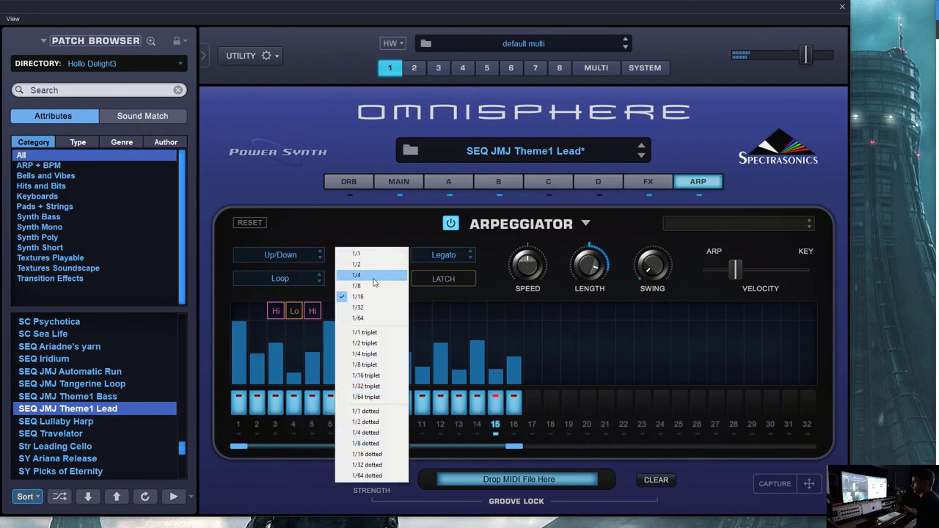
left_click(374, 275)
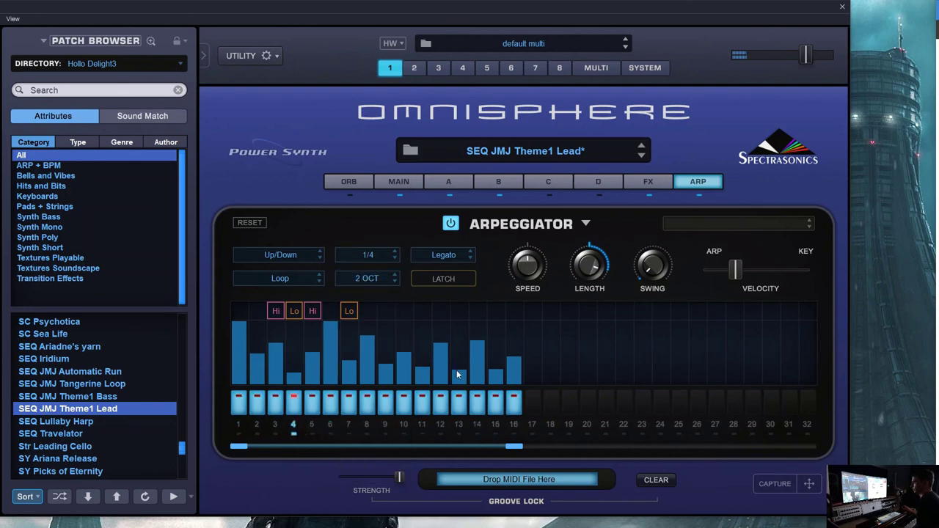
left_click(370, 256)
left_click(371, 282)
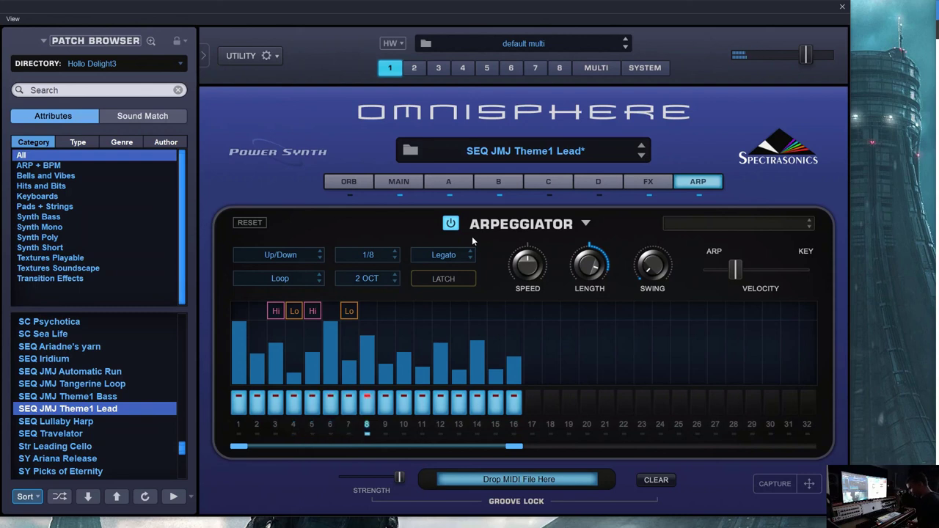
Set the arpeggiator's octave range to 1 OCT and its pattern mode to Random
left_click(377, 282)
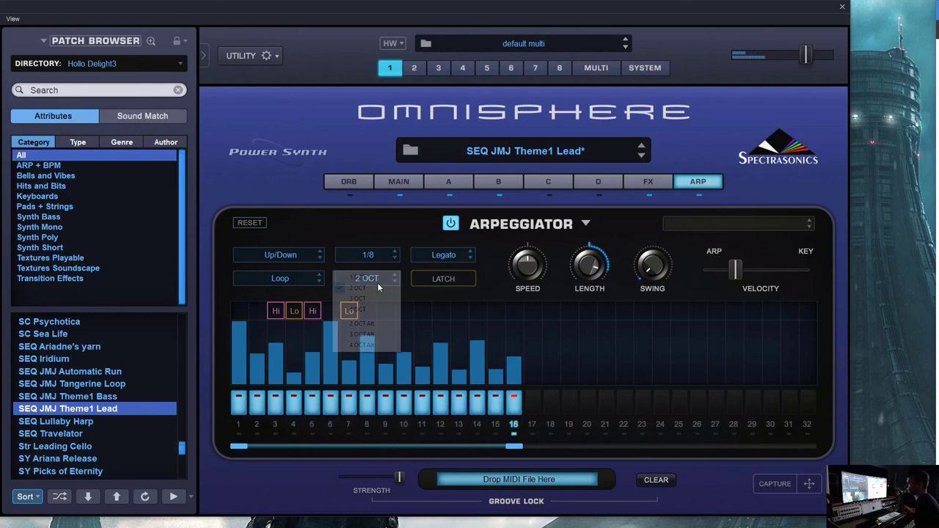
left_click(367, 274)
left_click(282, 279)
left_click(292, 257)
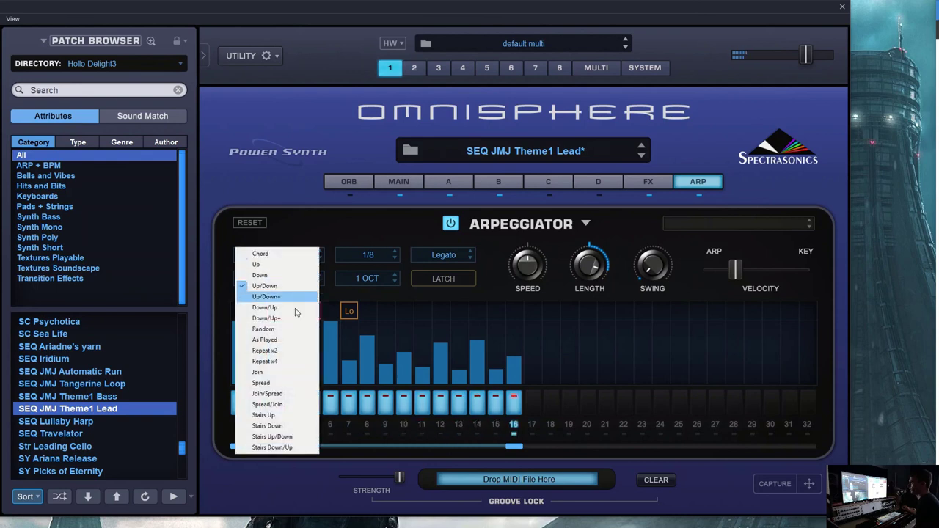
left_click(275, 329)
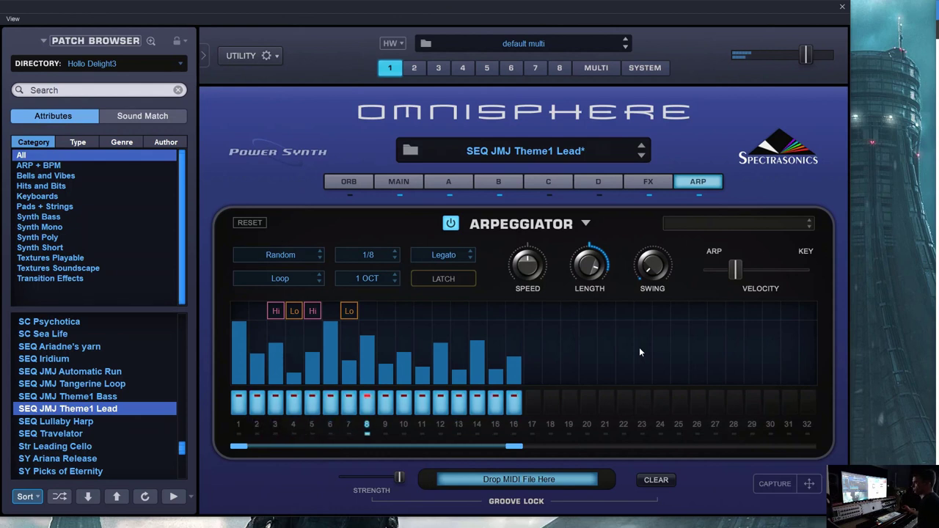
Load the transition patches Transit Gated Impacts and Transit Drop in Stereo in turn to audition them
scroll(119, 459, "down", 4)
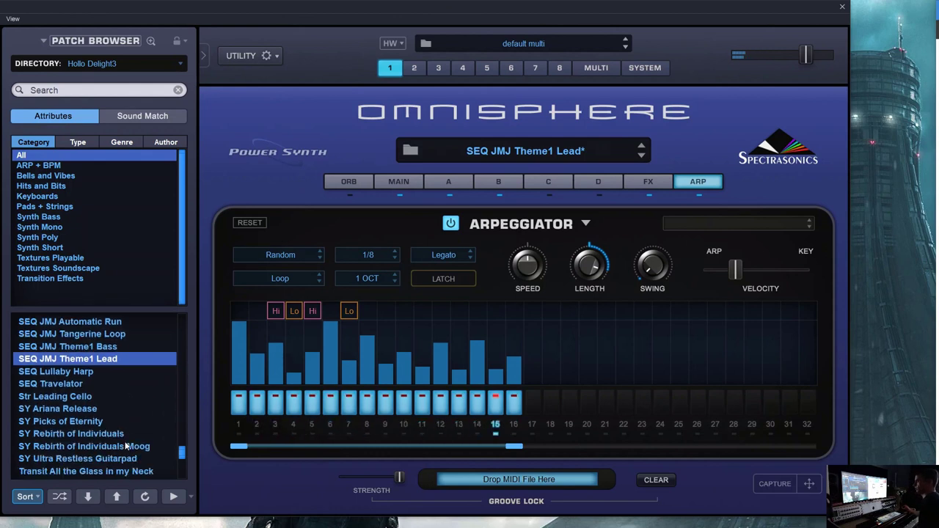
scroll(120, 459, "down", 3)
scroll(110, 426, "up", 2)
scroll(104, 399, "down", 1)
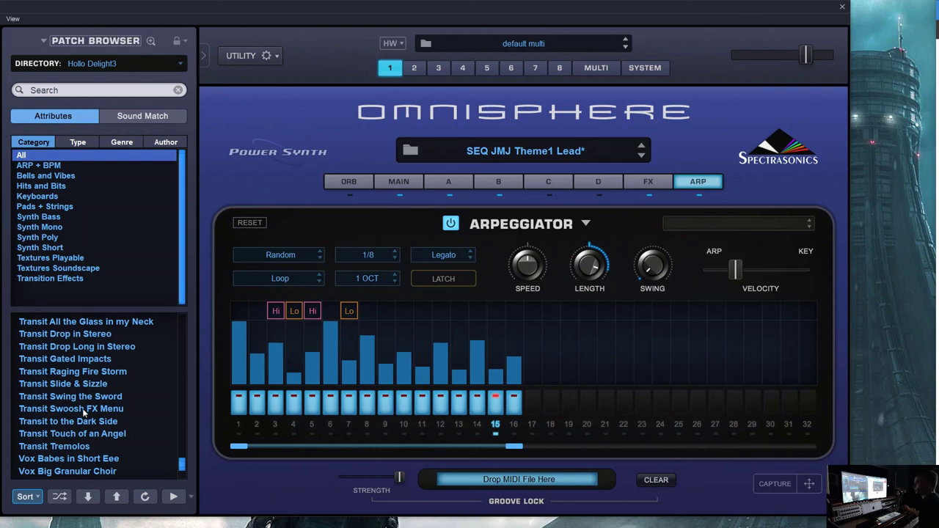
scroll(102, 400, "up", 3)
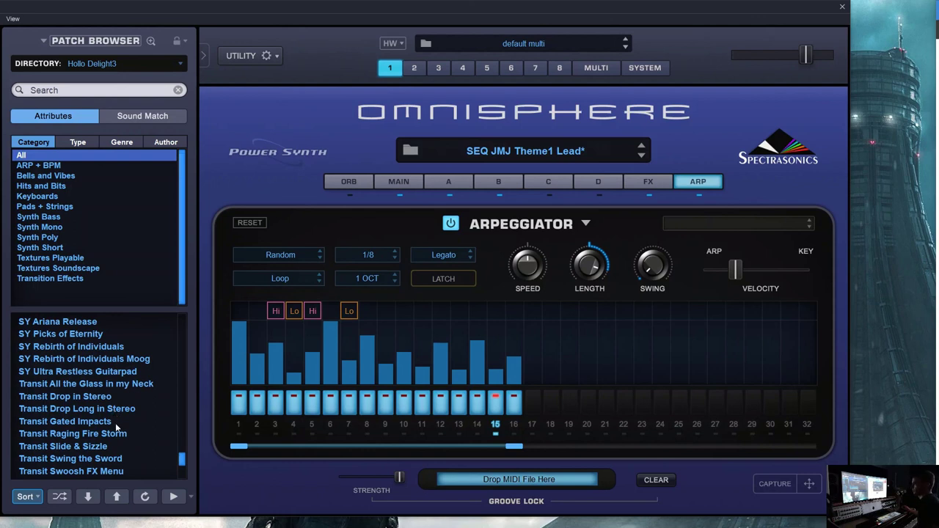
scroll(116, 427, "up", 1)
left_click(118, 467)
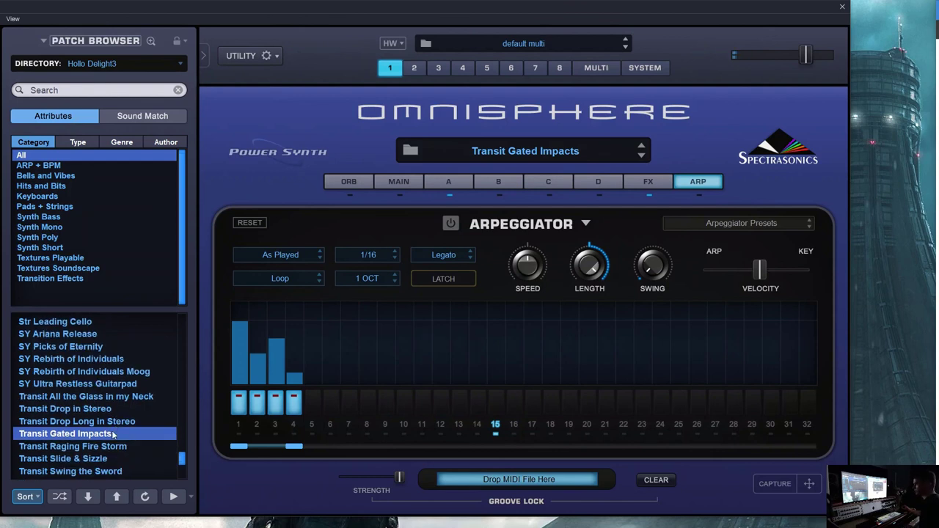
left_click(116, 410)
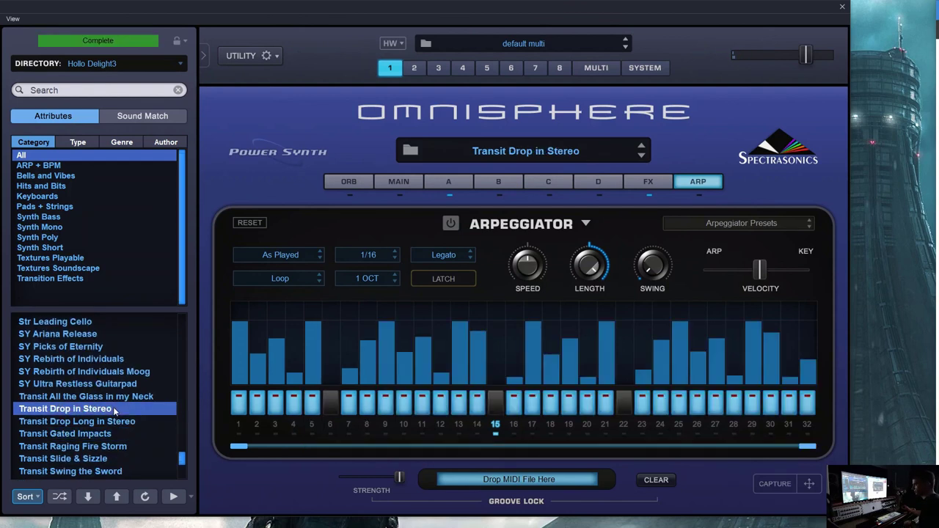
View the layer A settings of Transit Drop in Stereo and load Transit Swoosh FX Menu to audition it
left_click(437, 182)
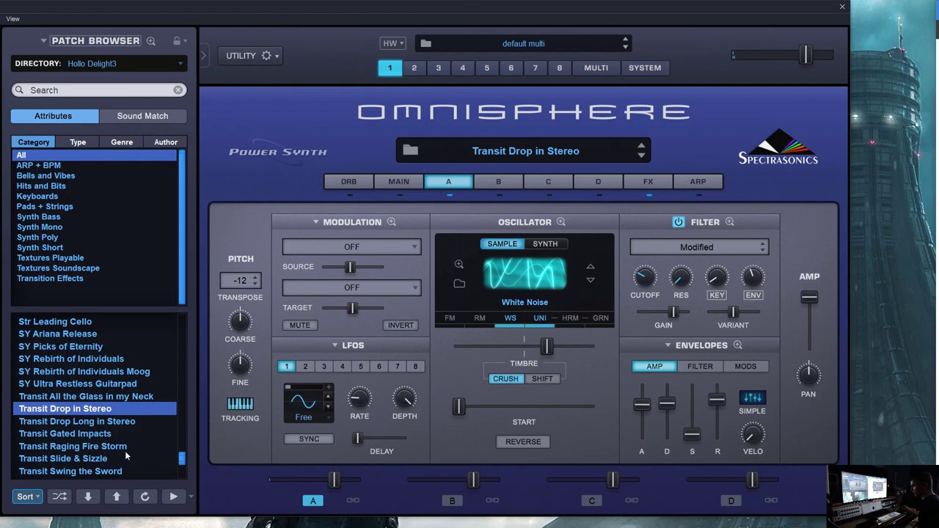
scroll(108, 439, "down", 2)
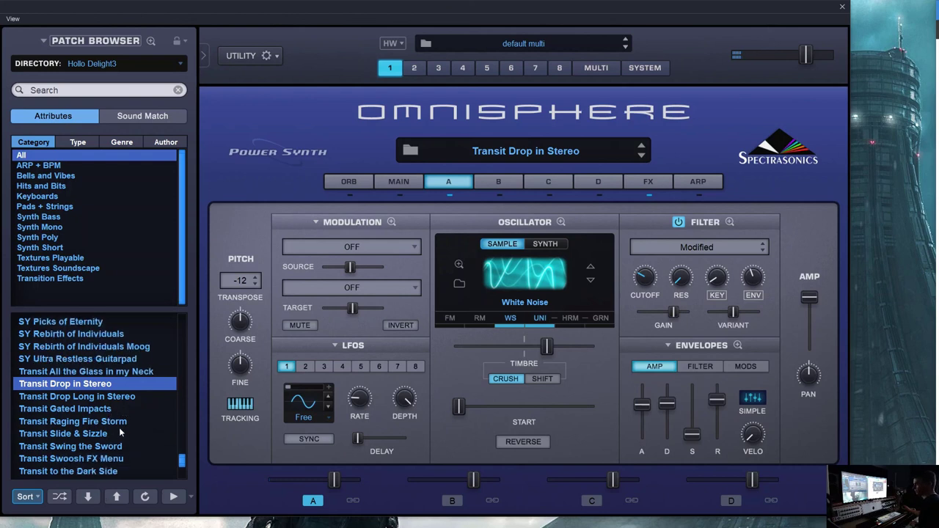
left_click(127, 409)
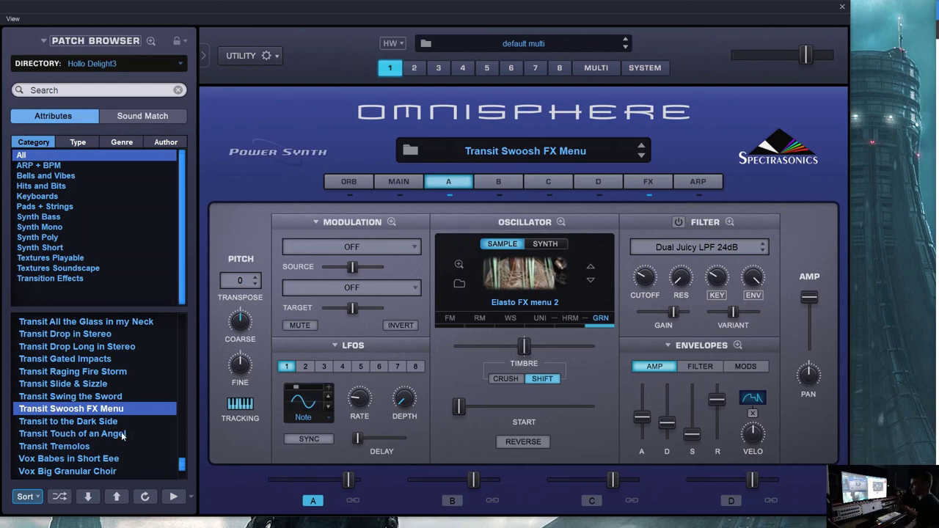
Audition the vocal patches Vox Male Uuhh, Vox Soft Velvet and Vox Big Granular Choir one after another
scroll(118, 436, "down", 4)
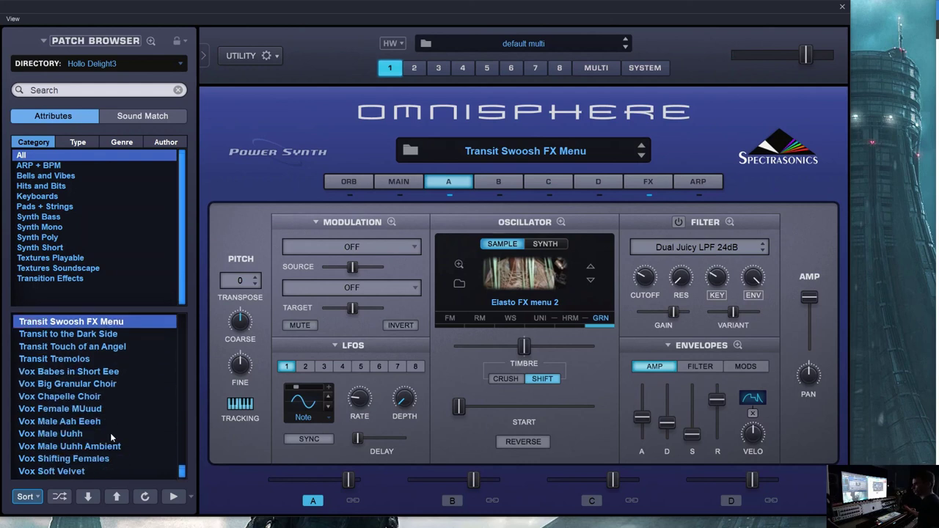
left_click(105, 434)
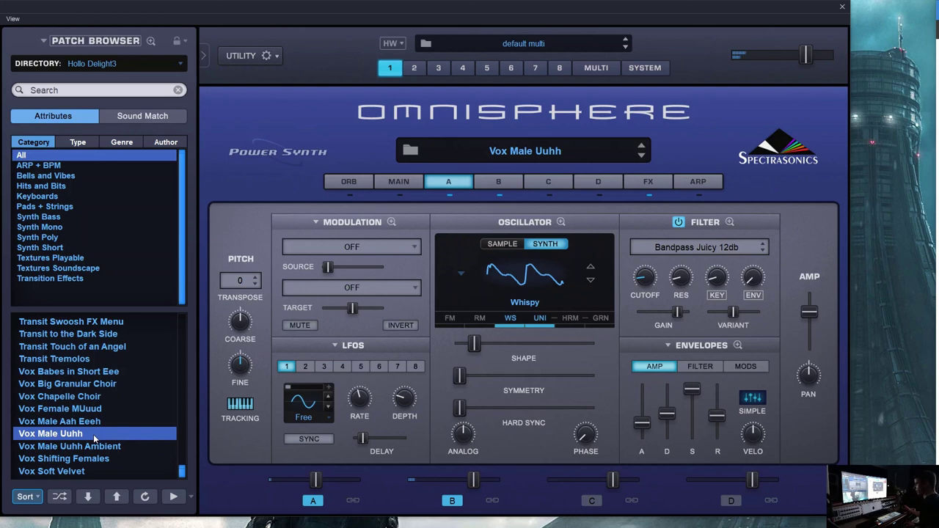
scroll(103, 444, "down", 1)
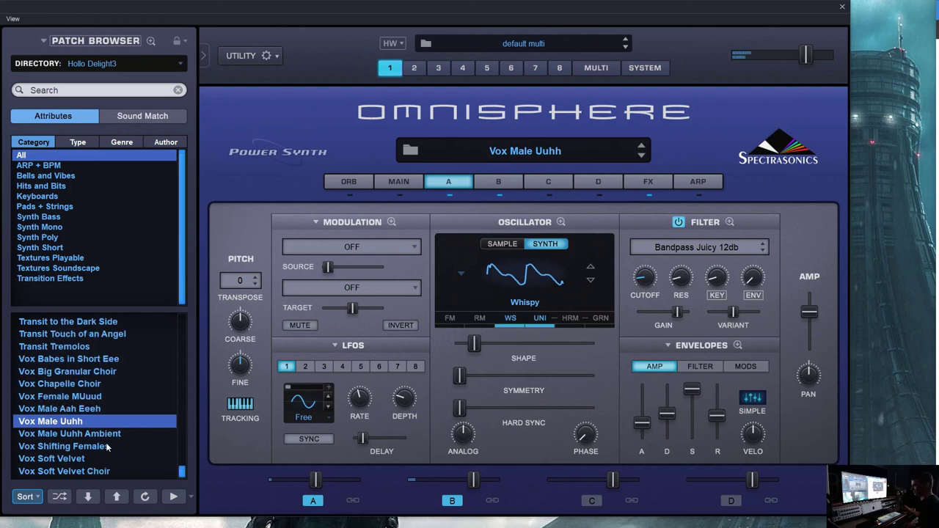
left_click(105, 460)
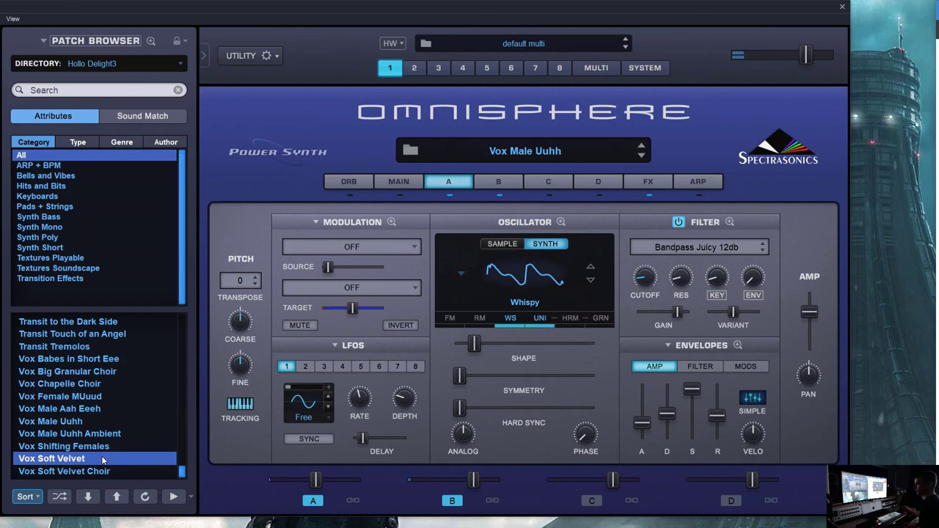
scroll(117, 384, "up", 5)
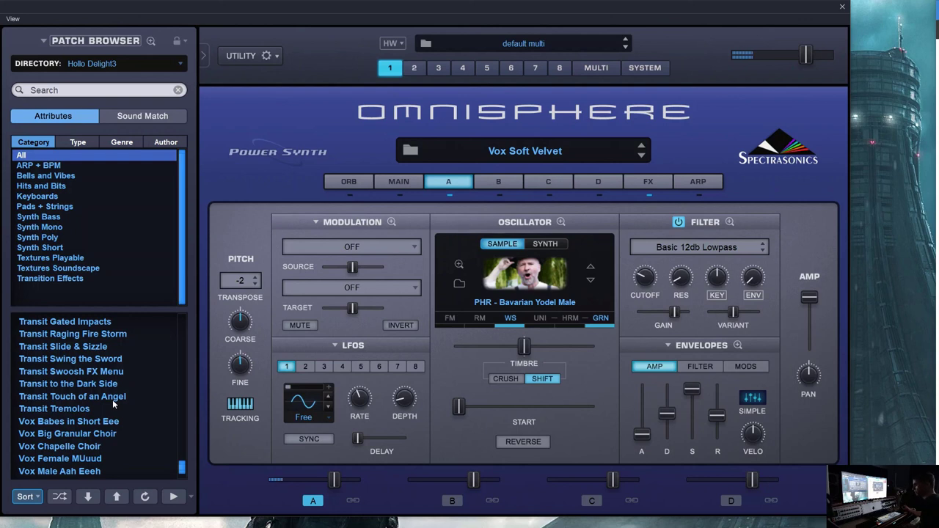
left_click(107, 433)
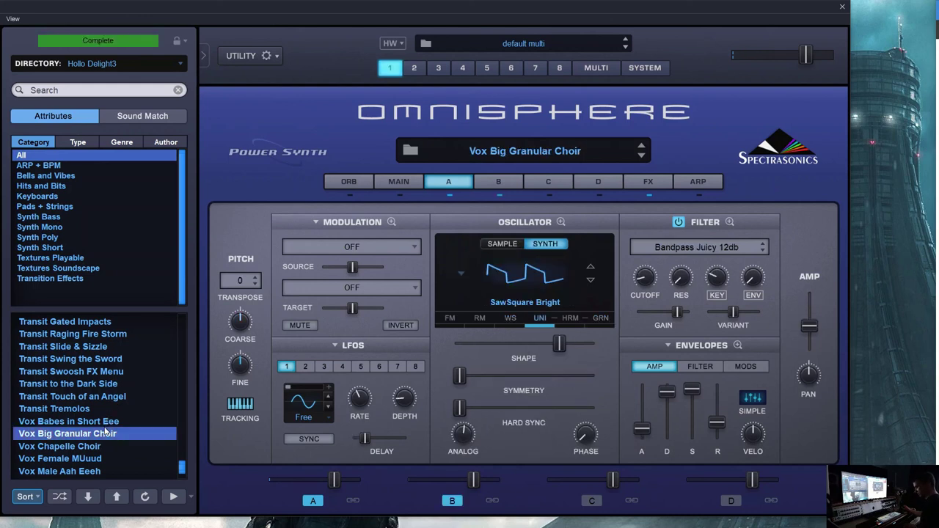